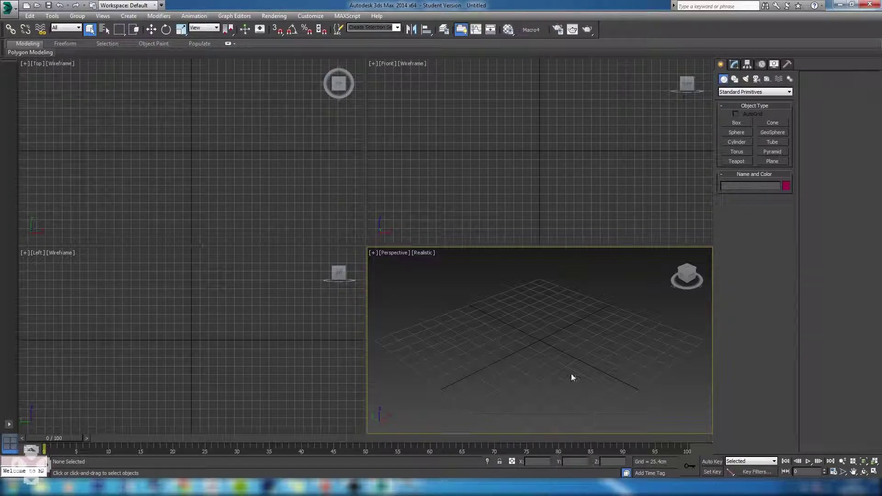
# - Activate the Left, Top, Front and Perspective viewports in turn, ending on Perspective
pyautogui.click(302, 340)
pyautogui.click(270, 179)
pyautogui.click(460, 142)
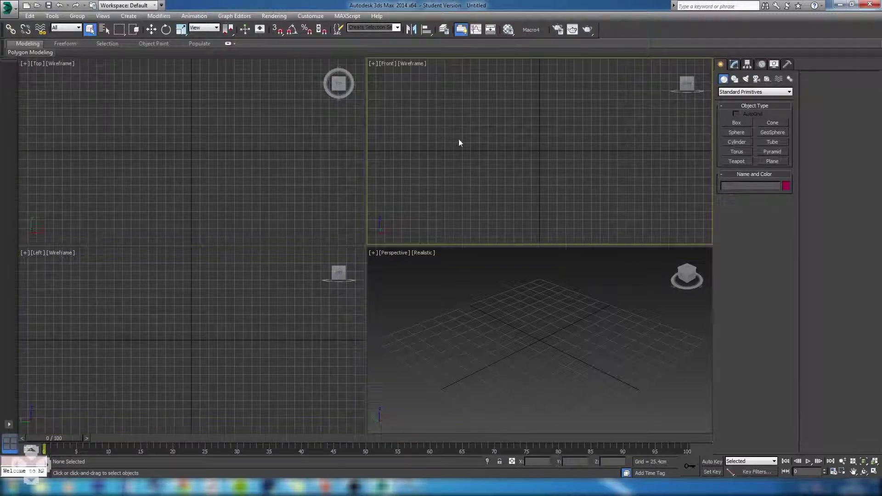
pyautogui.click(391, 271)
pyautogui.click(335, 326)
pyautogui.click(264, 164)
pyautogui.click(456, 181)
pyautogui.click(467, 317)
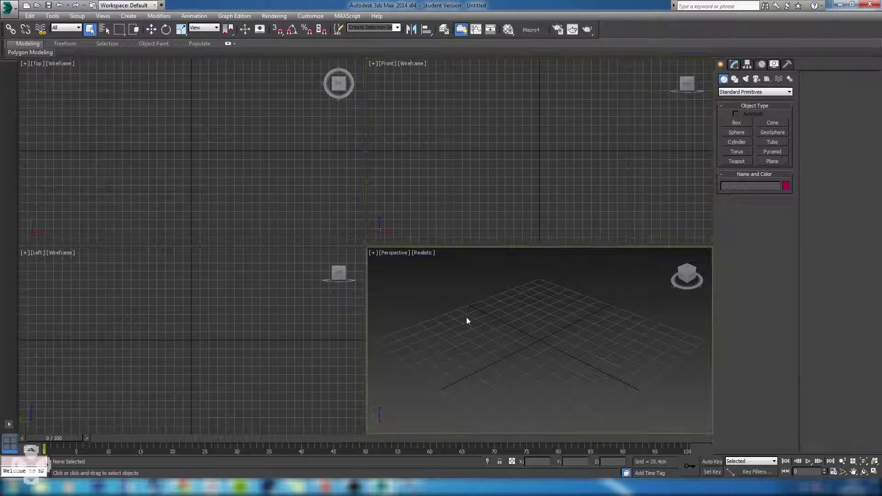
pyautogui.click(260, 327)
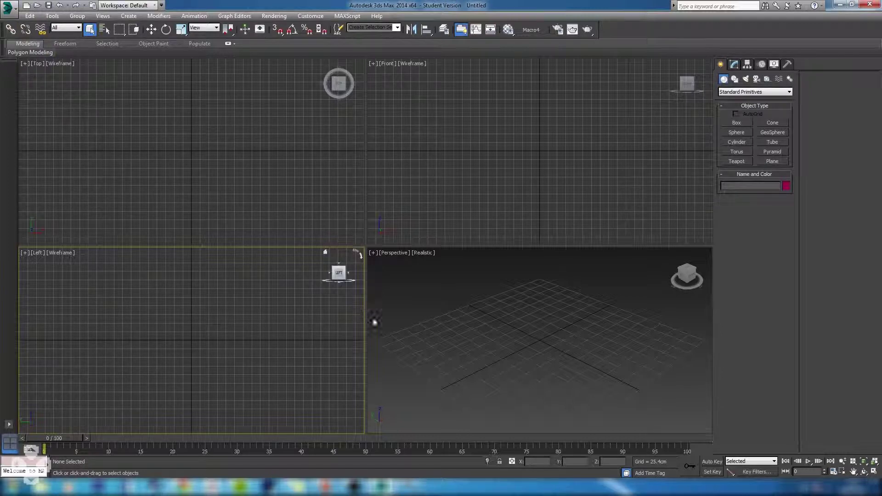
pyautogui.click(518, 292)
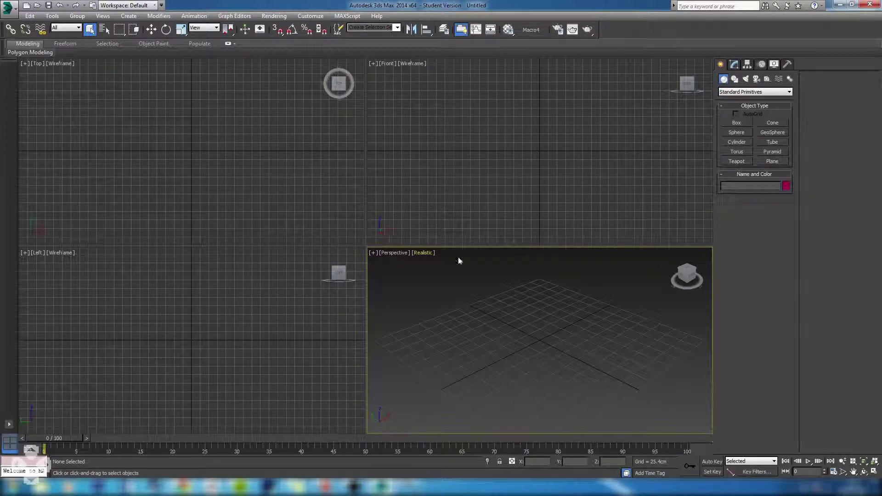
# - Maximize the Perspective viewport to fill the workspace with Alt+W
pyautogui.hotkey('alt', 'w')
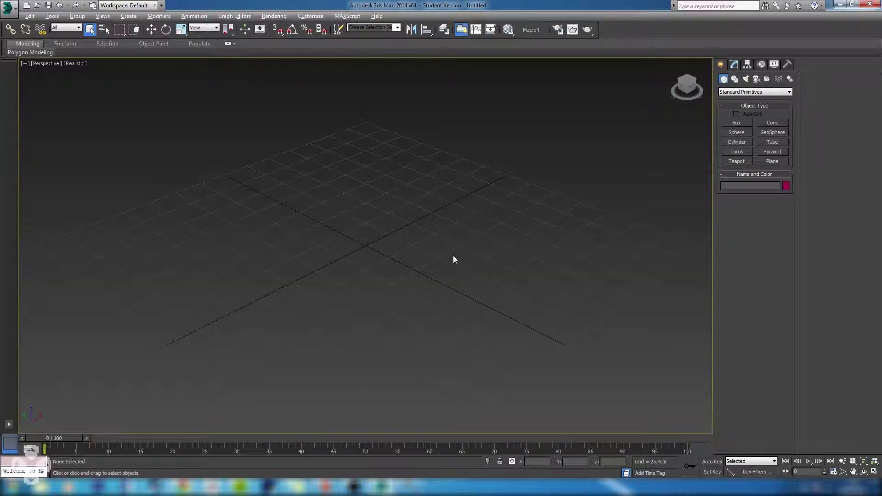
pyautogui.hotkey('alt', 'w')
pyautogui.hotkey('alt', 'w')
pyautogui.hotkey('alt', 'w')
pyautogui.hotkey('alt', 'w')
pyautogui.hotkey('alt', 'w')
pyautogui.hotkey('alt', 'w')
pyautogui.scroll(-6, 419, 199)
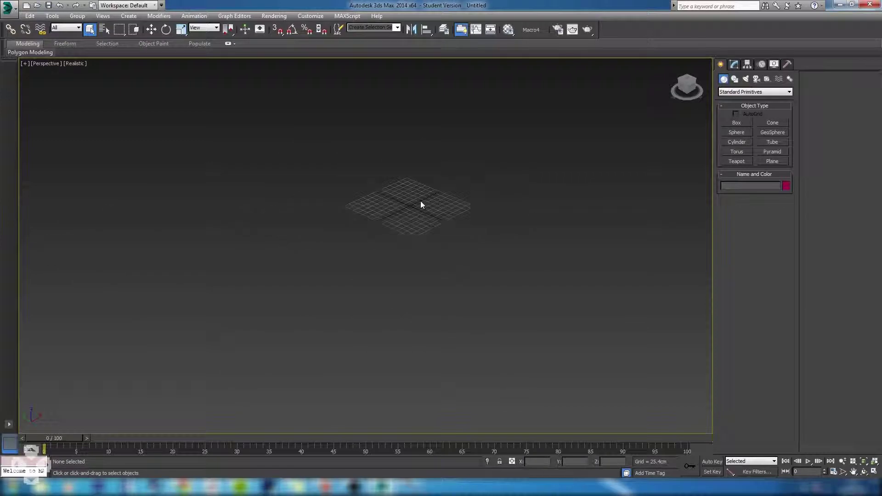
# - Zoom the perspective view in and out repeatedly over the empty home grid
pyautogui.scroll(5, 367, 224)
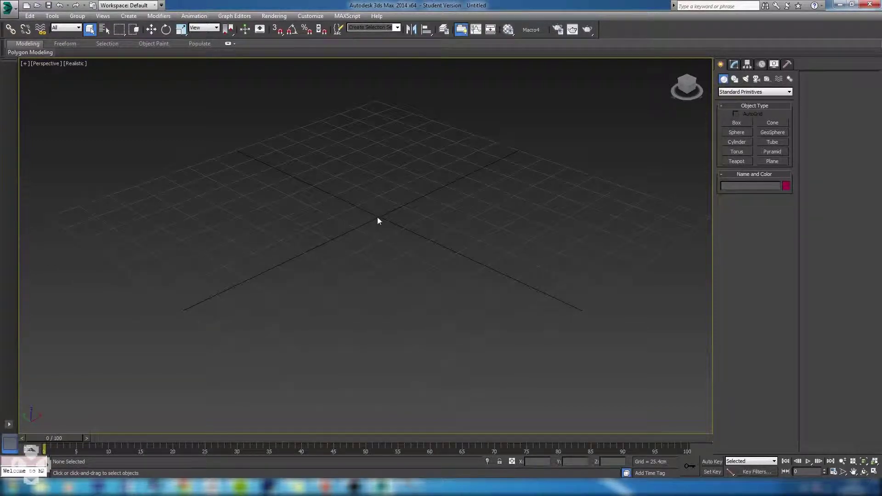
pyautogui.scroll(-5, 379, 220)
pyautogui.scroll(6, 380, 220)
pyautogui.scroll(-5, 380, 221)
pyautogui.scroll(3, 476, 223)
pyautogui.scroll(-5, 476, 222)
pyautogui.scroll(5, 280, 219)
pyautogui.scroll(-6, 410, 221)
pyautogui.scroll(6, 384, 235)
pyautogui.scroll(-4, 384, 236)
# - Orbit the perspective view until the grid appears tilted and then edge-on
pyautogui.keyDown('alt'); pyautogui.moveTo(324, 198); pyautogui.dragTo(341, 234, button='middle'); pyautogui.keyUp('alt')
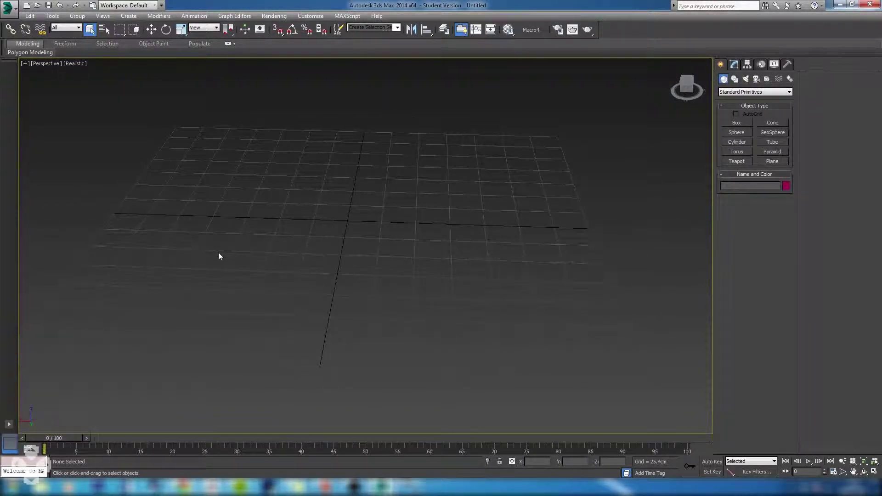
pyautogui.click(687, 88)
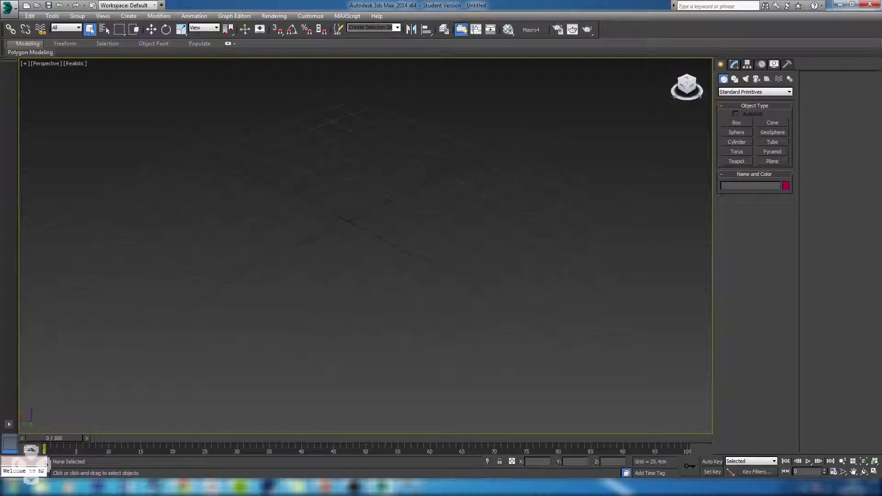
pyautogui.moveTo(686, 89); pyautogui.dragTo(407, 268)
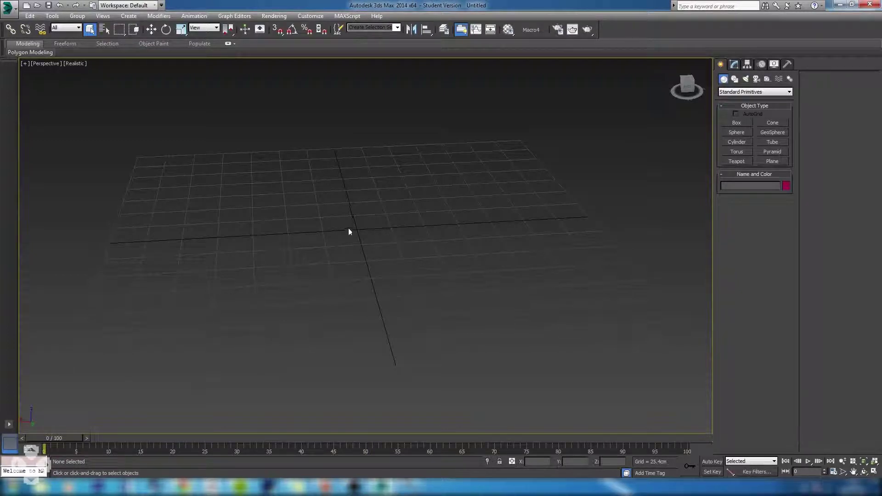
pyautogui.keyDown('alt'); pyautogui.moveTo(394, 191); pyautogui.dragTo(556, 183, button='middle'); pyautogui.keyUp('alt')
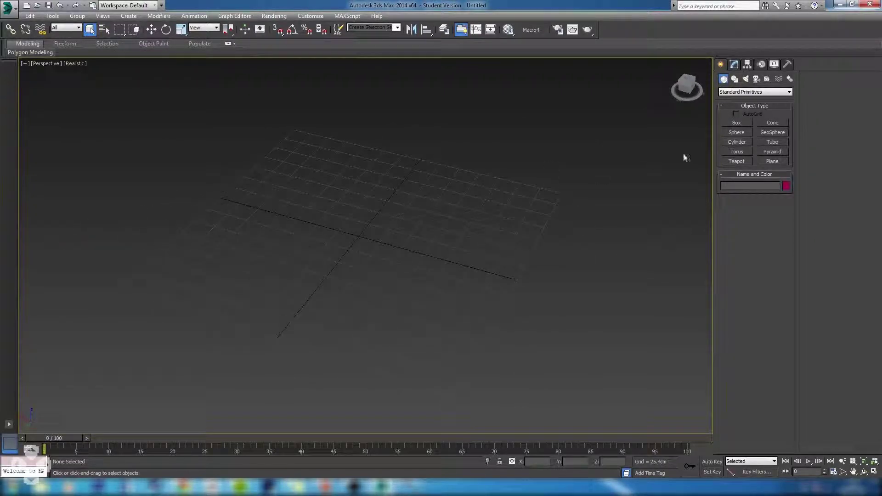
pyautogui.click(734, 122)
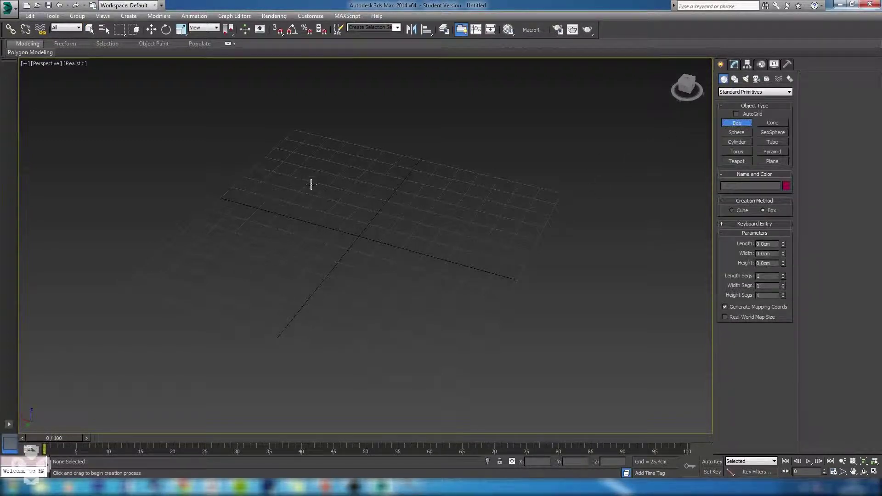
pyautogui.moveTo(310, 176); pyautogui.dragTo(355, 272)
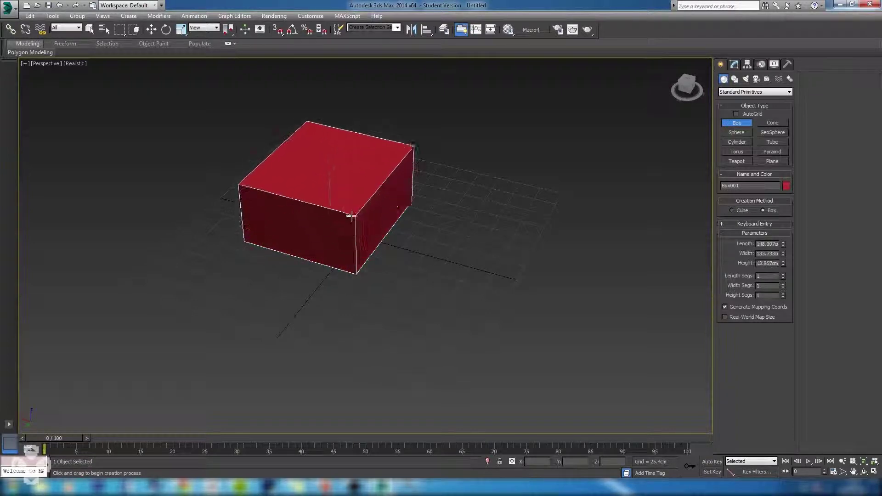
pyautogui.click(346, 186)
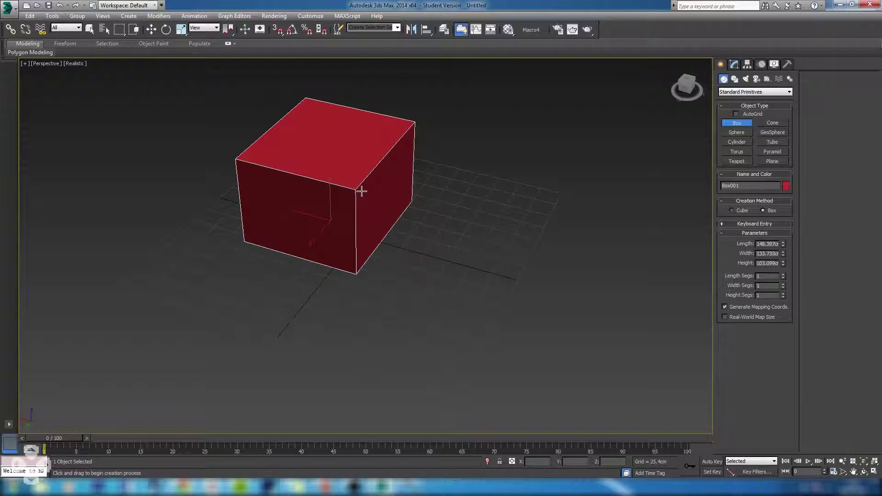
pyautogui.moveTo(447, 90); pyautogui.dragTo(167, 220)
pyautogui.click(187, 129)
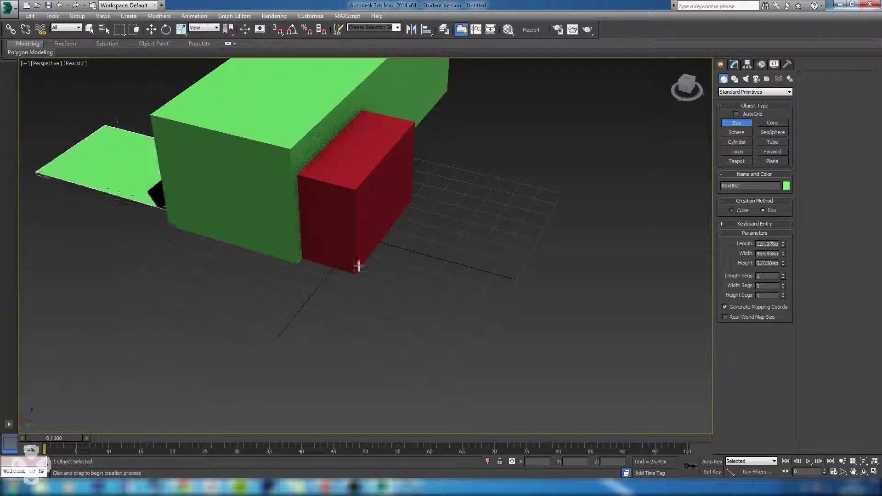
pyautogui.click(309, 181)
pyautogui.moveTo(298, 261); pyautogui.dragTo(329, 275)
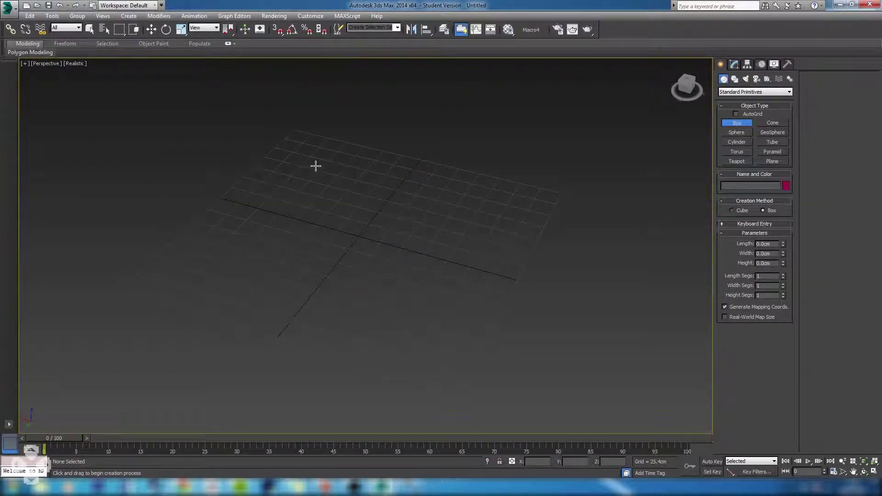
pyautogui.moveTo(315, 165); pyautogui.dragTo(385, 309)
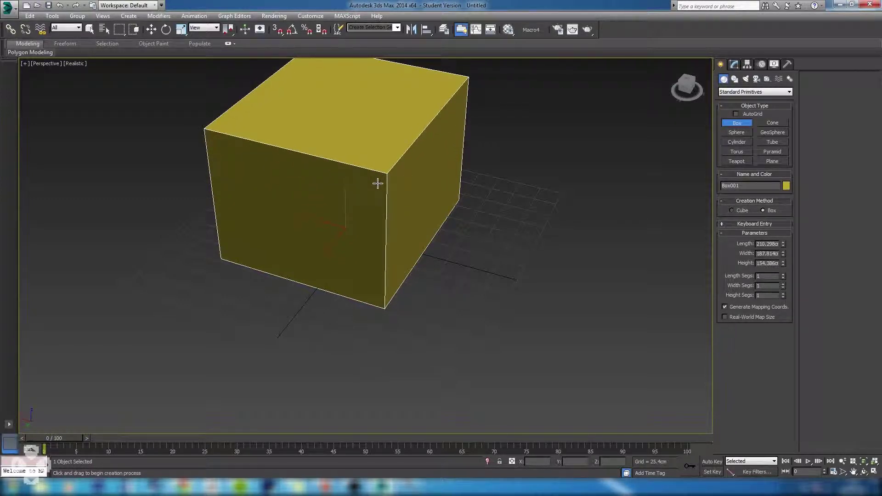
pyautogui.scroll(-3, 460, 184)
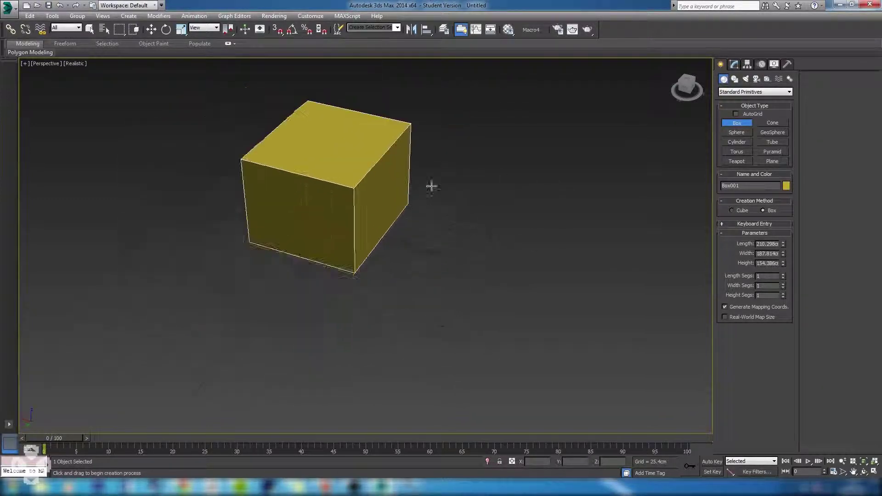
pyautogui.moveTo(453, 234)
pyautogui.keyDown('alt'); pyautogui.mouseDown(button='middle')
pyautogui.moveTo(414, 225)
pyautogui.moveTo(453, 230)
pyautogui.mouseUp(button='middle'); pyautogui.keyUp('alt')
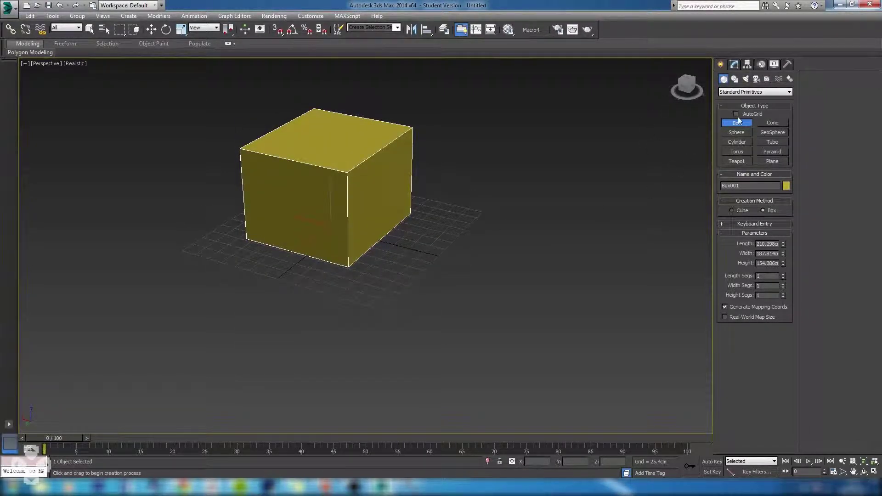
pyautogui.rightClick(469, 176)
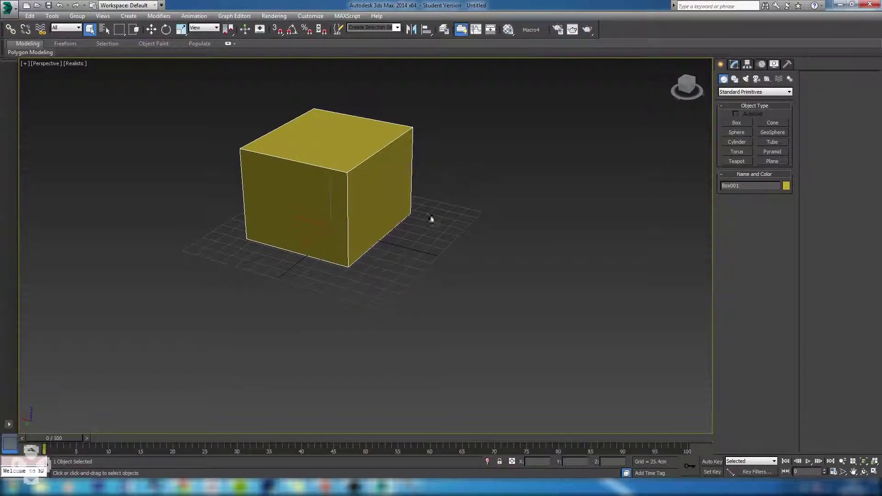
pyautogui.moveTo(319, 183); pyautogui.dragTo(416, 228, button='middle')
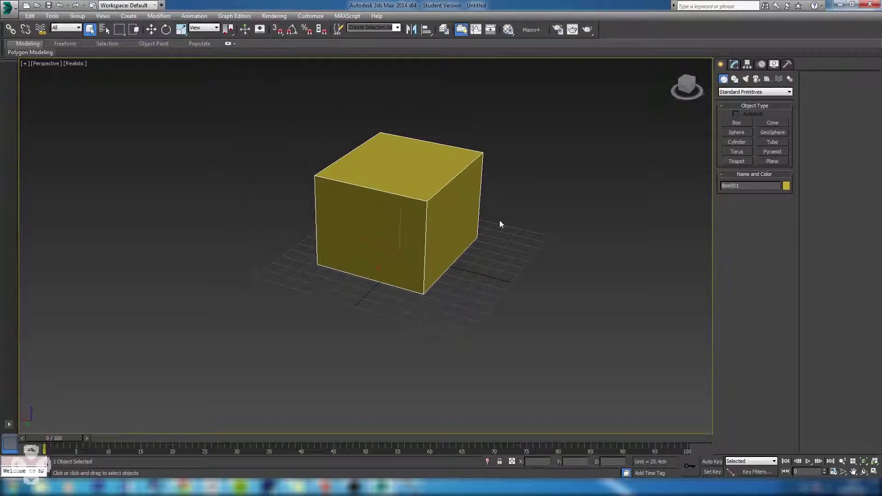
pyautogui.keyDown('alt'); pyautogui.moveTo(500, 224); pyautogui.dragTo(550, 299, button='middle'); pyautogui.keyUp('alt')
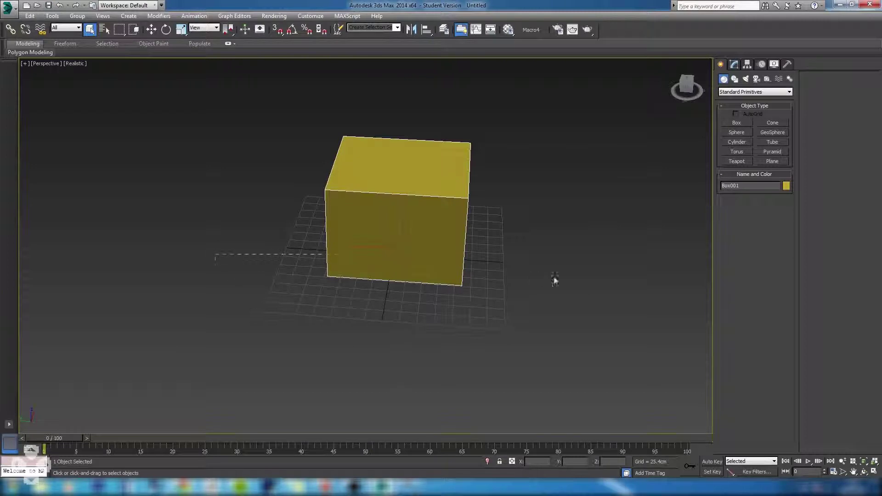
pyautogui.keyDown('alt'); pyautogui.moveTo(246, 235); pyautogui.dragTo(632, 169, button='middle'); pyautogui.keyUp('alt')
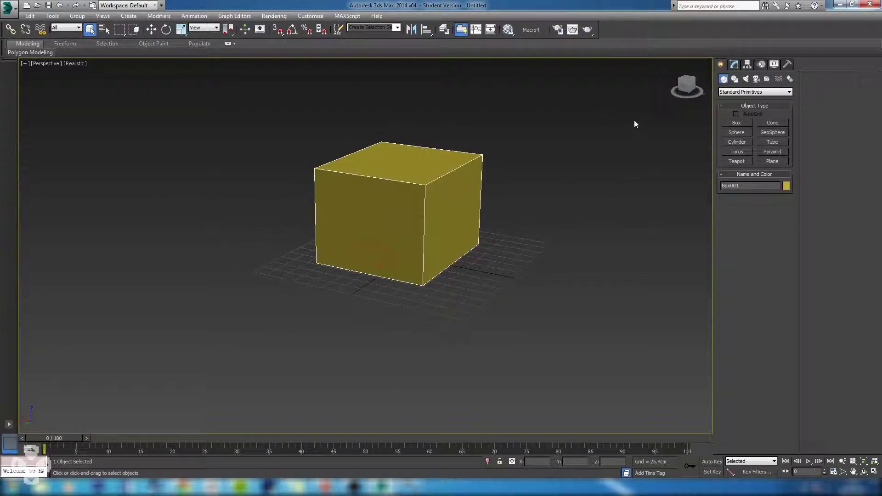
pyautogui.press('Delete')
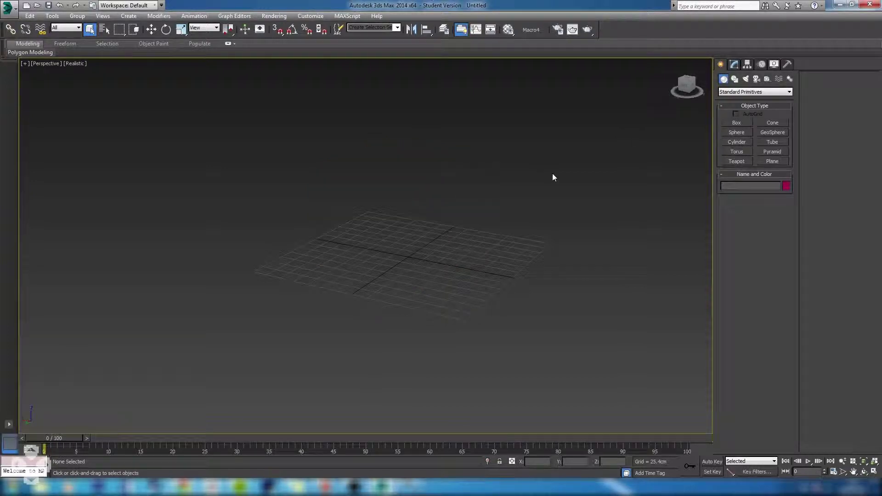
# - Switch to the Top view, then orbit to an angled view and pan across the grid
pyautogui.press('t')
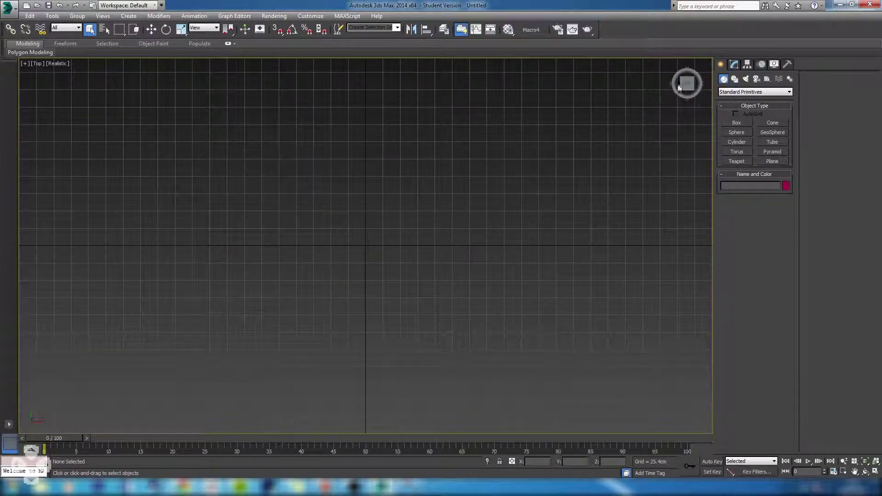
pyautogui.moveTo(685, 86)
pyautogui.keyDown('alt'); pyautogui.moveTo(547, 192); pyautogui.dragTo(452, 166, button='middle'); pyautogui.keyUp('alt')
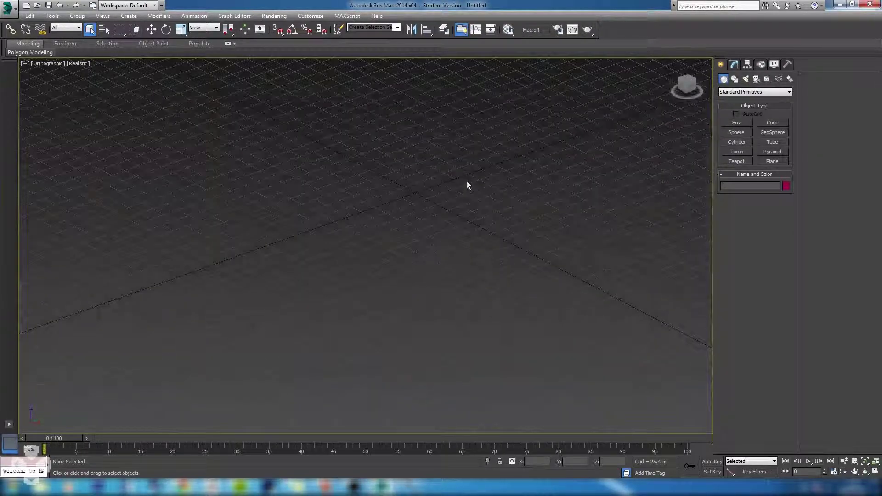
pyautogui.moveTo(504, 197); pyautogui.dragTo(476, 274, button='middle')
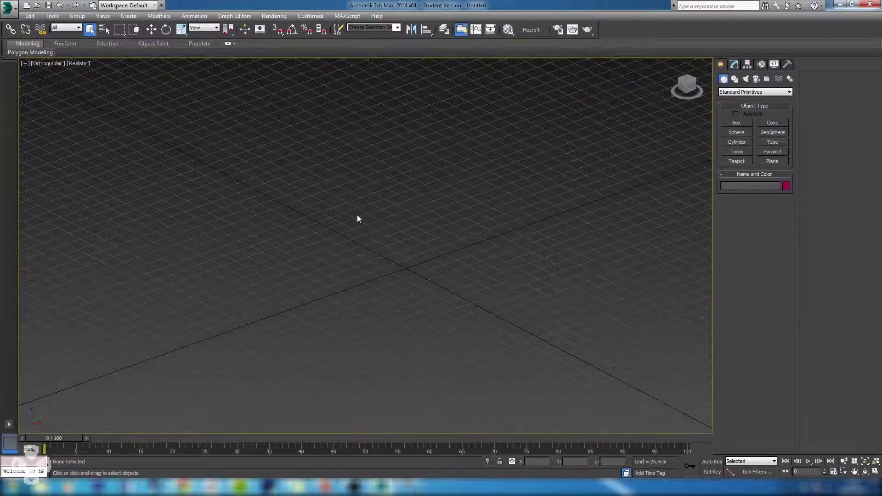
# - Hide the home grid and cycle Top, Front, Left and Perspective views, ending in Top
pyautogui.press('g')
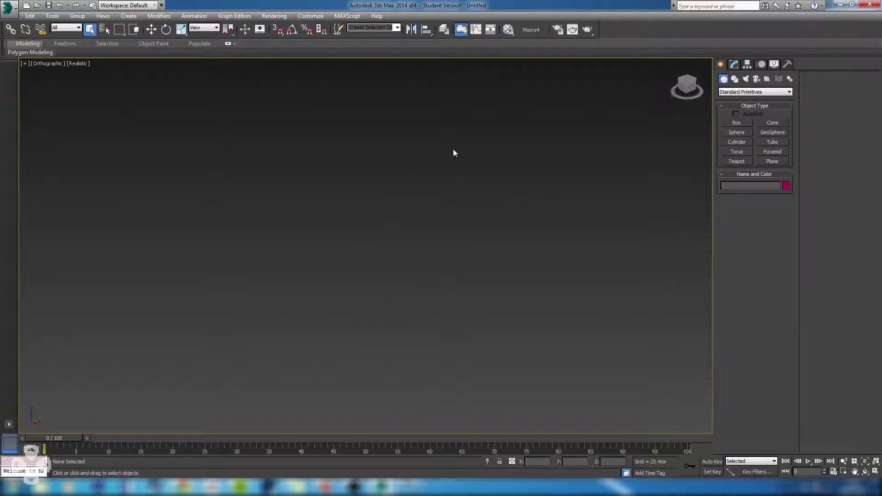
pyautogui.press('t')
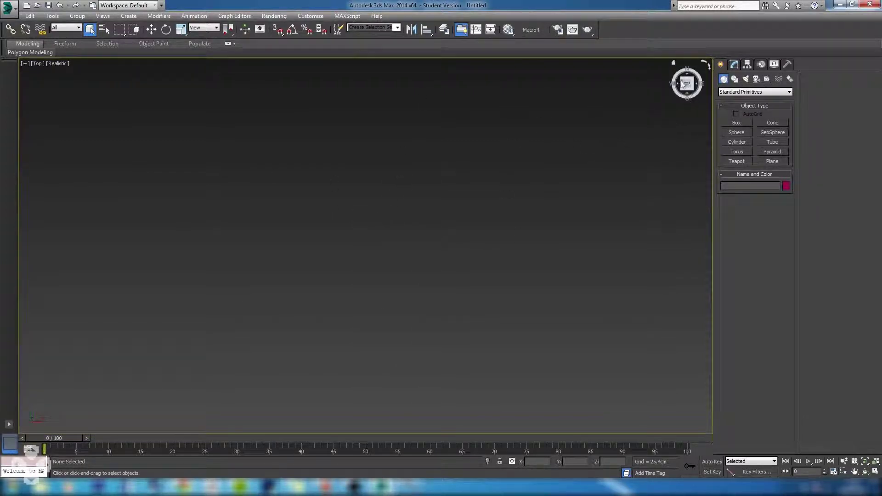
pyautogui.press('f')
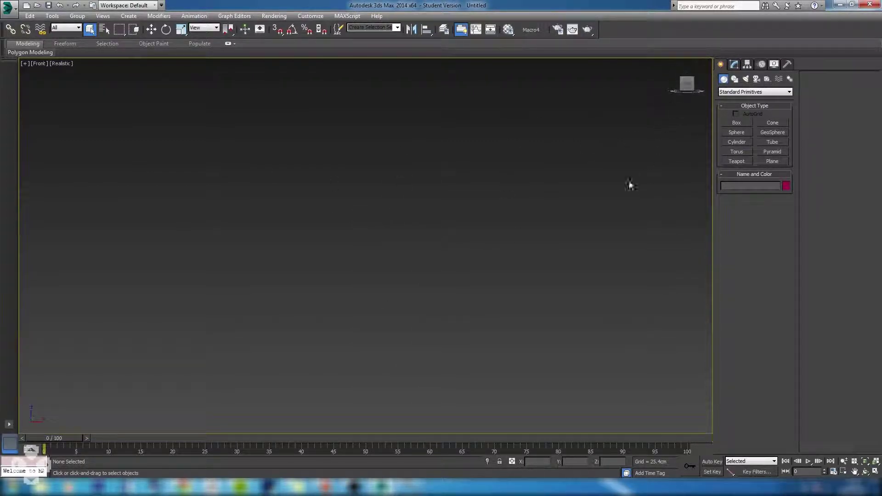
pyautogui.press('l')
pyautogui.press('p')
pyautogui.press('t')
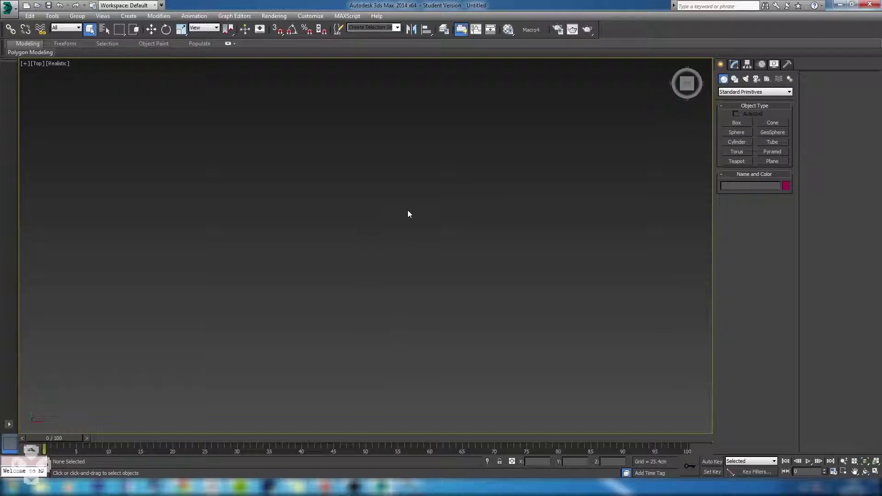
# - Draw Cylinder001 from the centre of the Top view, then orbit to an angled view
pyautogui.click(738, 142)
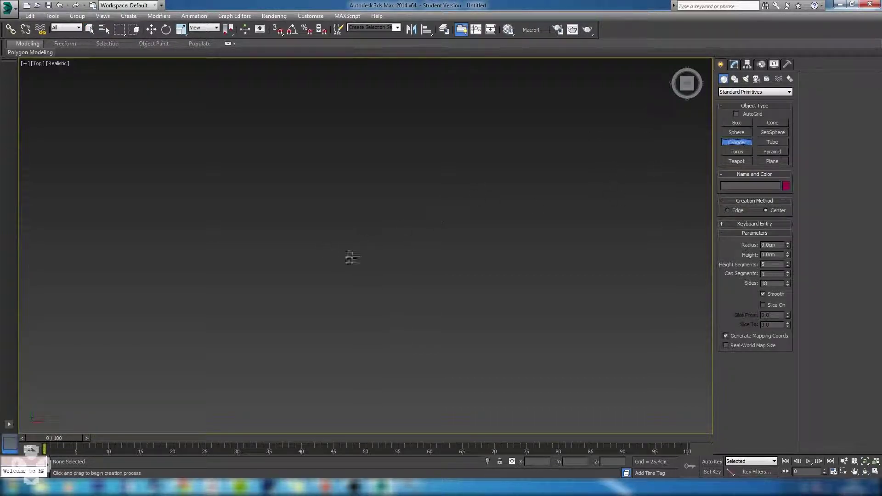
pyautogui.moveTo(381, 252); pyautogui.dragTo(440, 202)
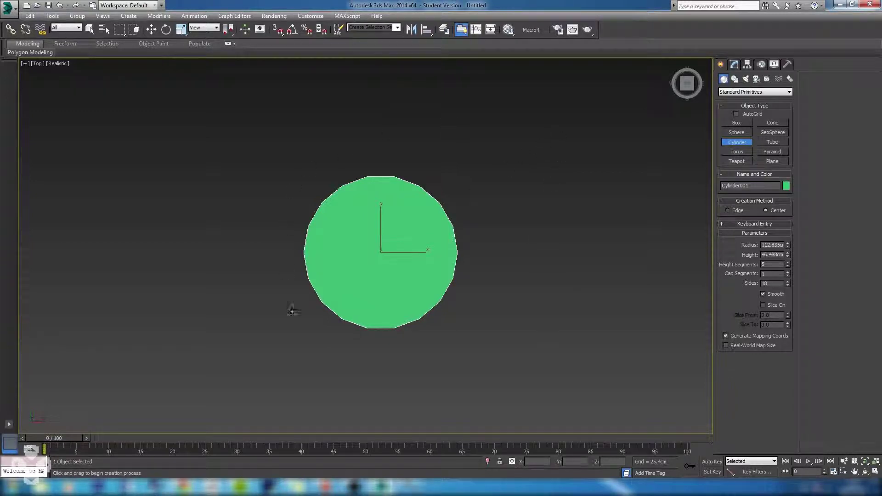
pyautogui.rightClick(544, 133)
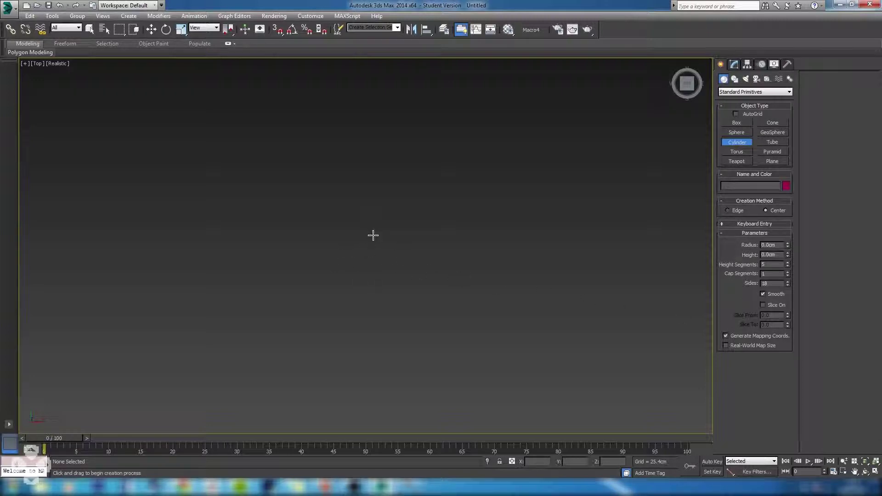
pyautogui.moveTo(382, 231); pyautogui.dragTo(452, 184)
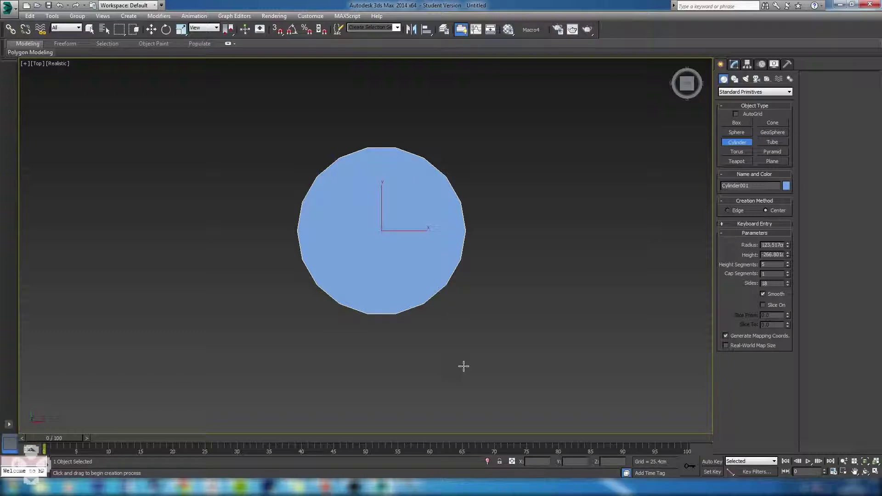
pyautogui.rightClick(517, 229)
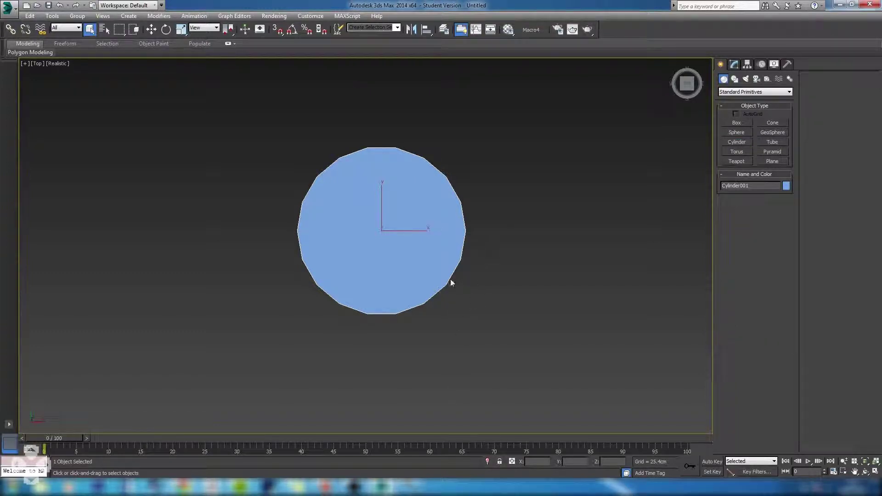
pyautogui.moveTo(445, 281)
pyautogui.keyDown('alt'); pyautogui.mouseDown(button='middle')
pyautogui.moveTo(442, 301)
pyautogui.moveTo(394, 242)
pyautogui.moveTo(403, 222)
pyautogui.moveTo(392, 220)
pyautogui.mouseUp(button='middle'); pyautogui.keyUp('alt')
# - Delete the cylinder, draw Box001 near the middle of the view, and zoom out around it
pyautogui.press('Delete')
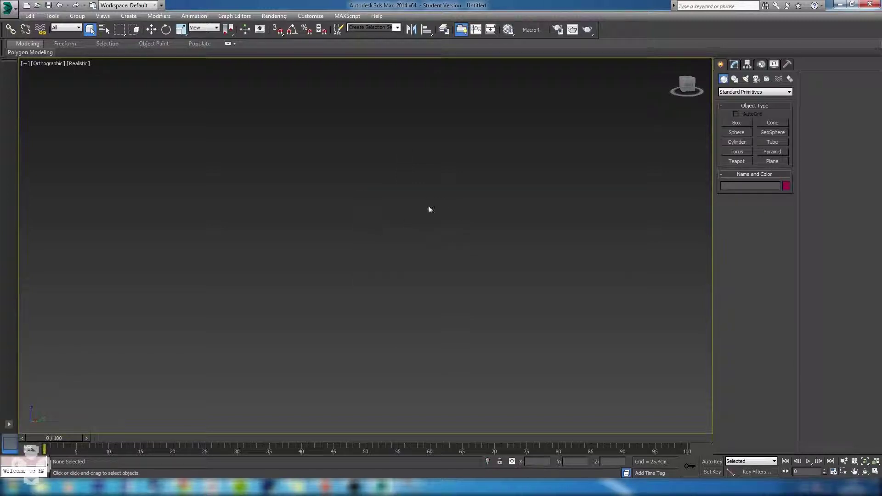
pyautogui.click(730, 123)
pyautogui.moveTo(380, 231); pyautogui.dragTo(338, 298)
pyautogui.click(347, 187)
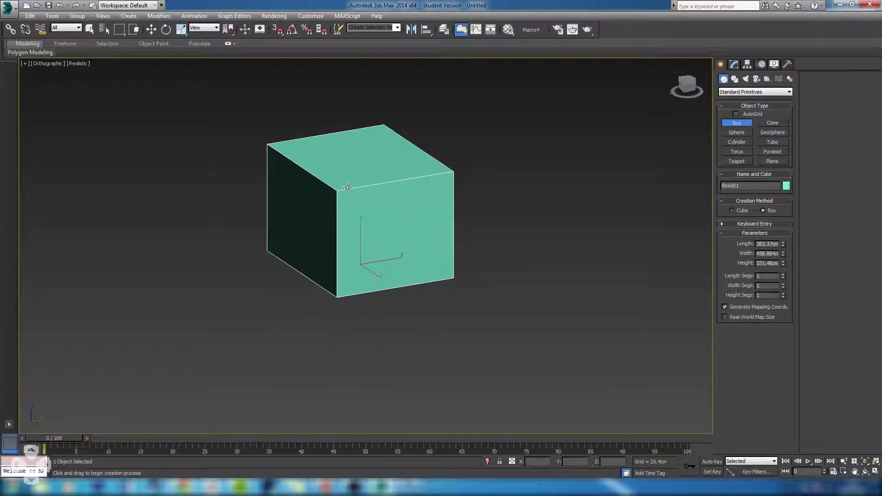
pyautogui.moveTo(379, 191); pyautogui.dragTo(404, 215, button='middle')
pyautogui.scroll(-2, 404, 235)
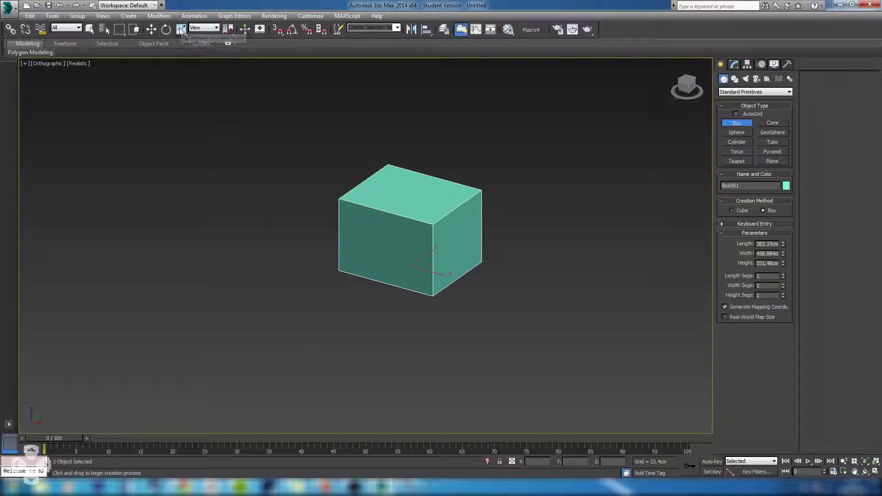
pyautogui.moveTo(186, 33); pyautogui.dragTo(182, 45)
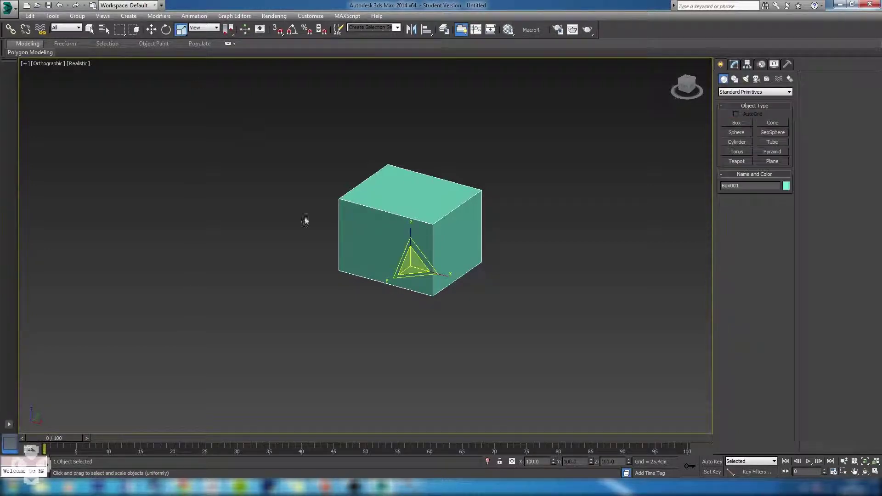
# - Choose non-uniform scaling, then nudge Box001 slightly to the right with Move
pyautogui.moveTo(181, 29); pyautogui.dragTo(183, 56)
pyautogui.moveTo(181, 31); pyautogui.dragTo(178, 46)
pyautogui.moveTo(392, 226); pyautogui.dragTo(382, 205, button='middle')
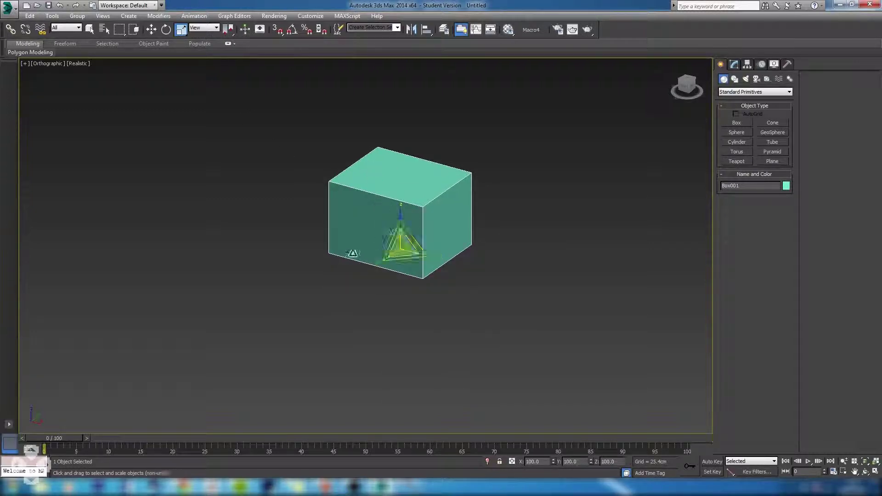
pyautogui.press('w')
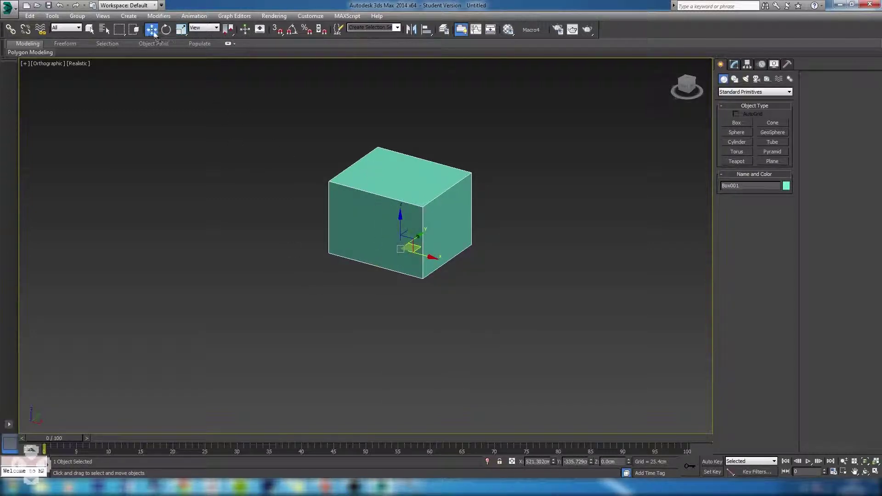
pyautogui.moveTo(431, 257)
pyautogui.mouseDown()
pyautogui.moveTo(477, 269)
pyautogui.moveTo(429, 257)
pyautogui.mouseUp()
# - Cycle between the Move, Rotate and Scale tools, ending on Scale
pyautogui.press('e')
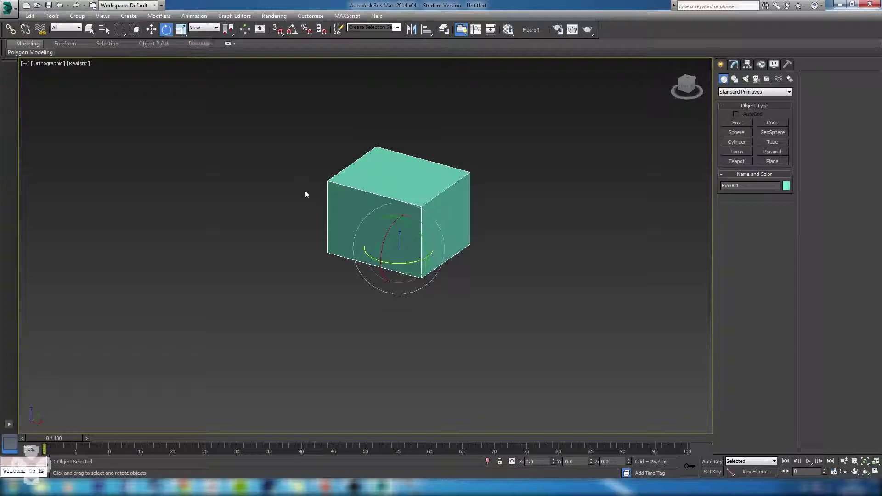
pyautogui.press('r')
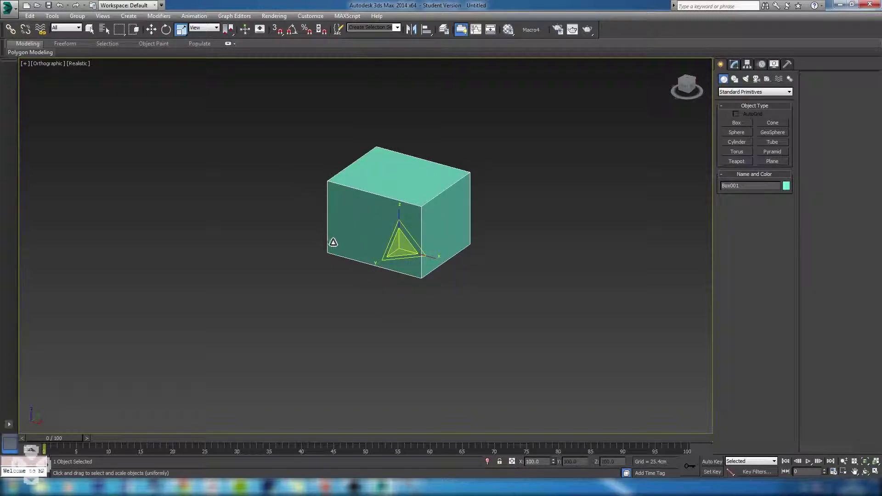
pyautogui.press('w')
pyautogui.press('e')
pyautogui.press('r')
pyautogui.press('w')
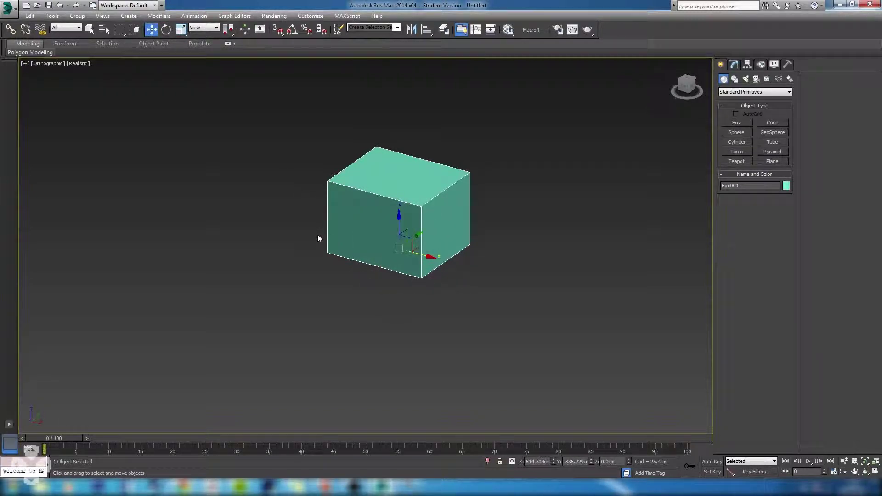
pyautogui.press('r')
pyautogui.press('w')
pyautogui.press('e')
pyautogui.press('r')
pyautogui.press('w')
pyautogui.press('e')
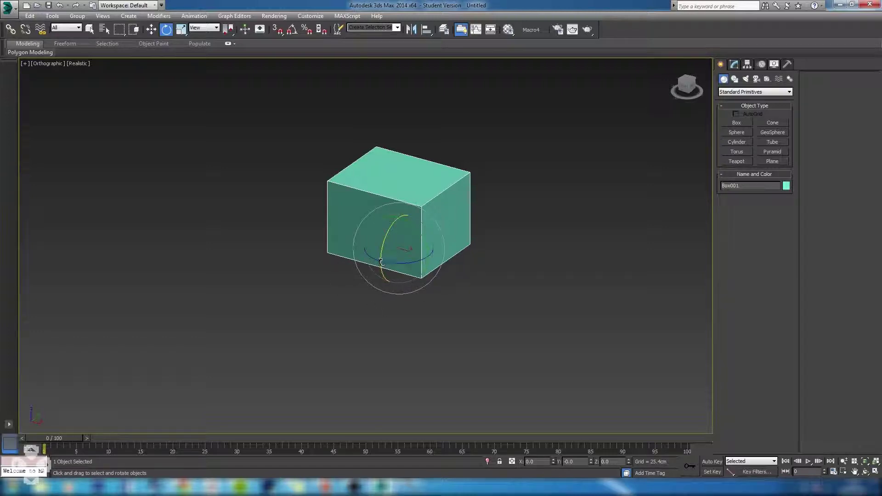
pyautogui.press('r')
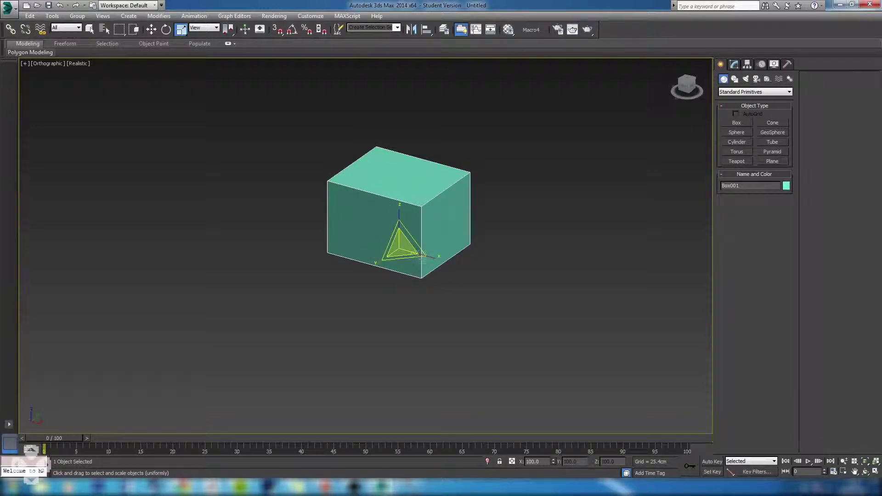
# - Scale the box evenly to 107%, then stretch it to about 94.4%, 120.7%, 85.7% on X, Y, Z
pyautogui.press('r')
pyautogui.moveTo(400, 248); pyautogui.dragTo(430, 267)
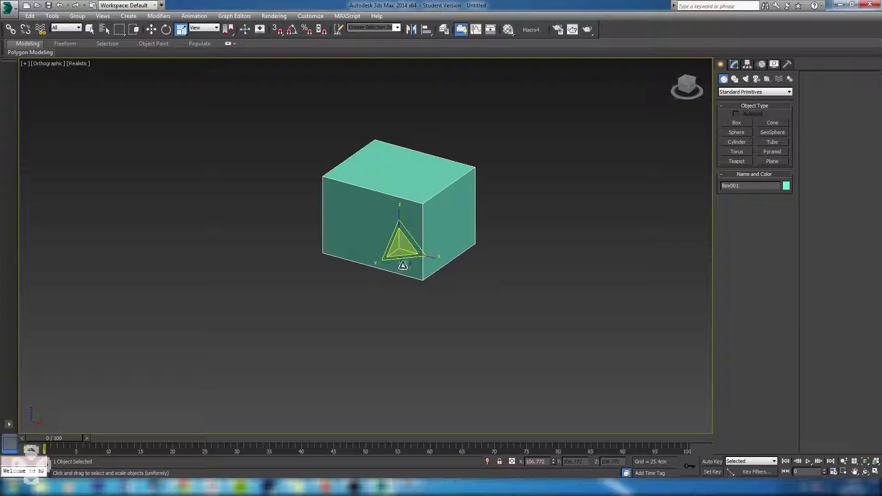
pyautogui.moveTo(406, 260); pyautogui.dragTo(427, 286)
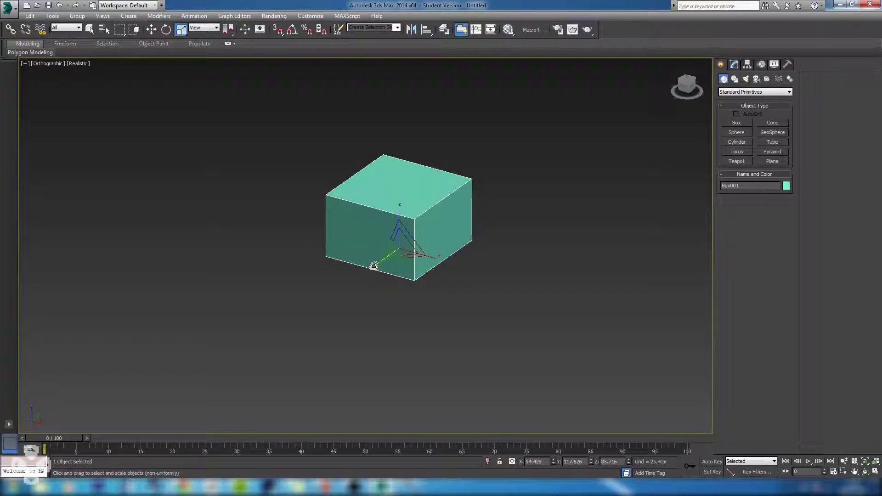
pyautogui.moveTo(373, 266)
pyautogui.mouseDown()
pyautogui.moveTo(355, 275)
pyautogui.moveTo(373, 264)
pyautogui.mouseUp()
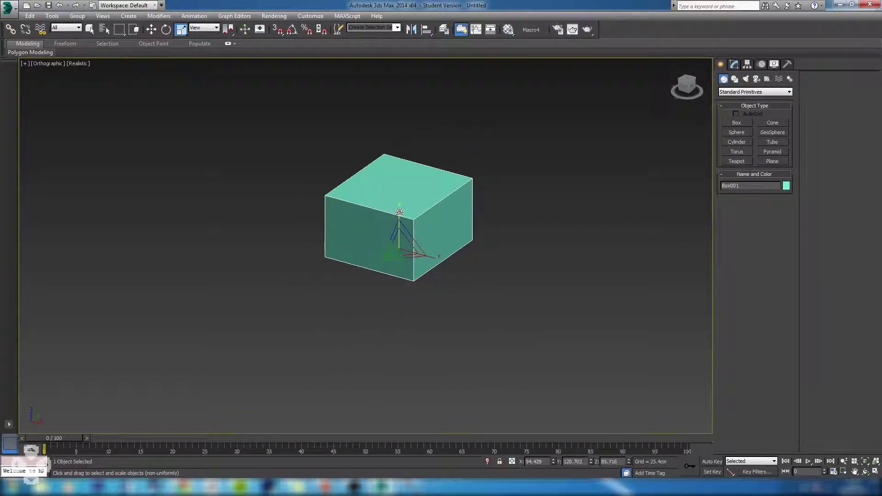
pyautogui.moveTo(399, 212)
pyautogui.mouseDown()
pyautogui.moveTo(400, 196)
pyautogui.moveTo(399, 209)
pyautogui.mouseUp()
# - Move the box back and forth along X and across the ground plane
pyautogui.press('w')
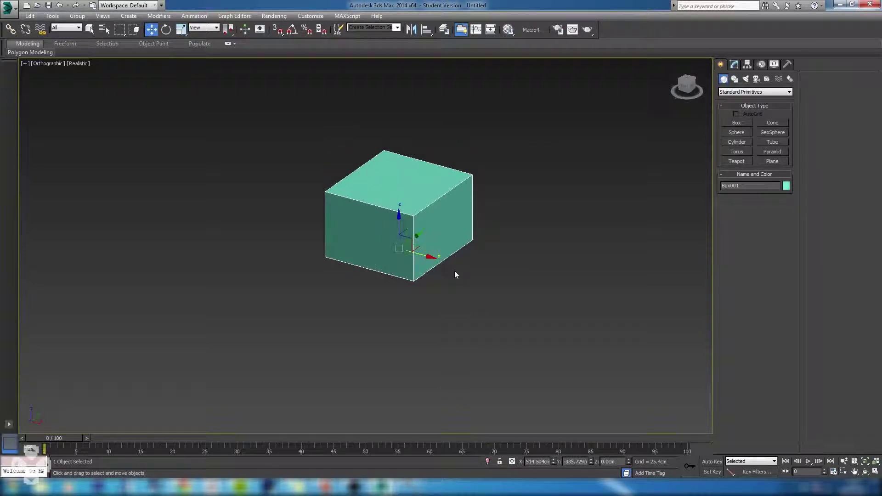
pyautogui.moveTo(426, 254); pyautogui.dragTo(458, 263)
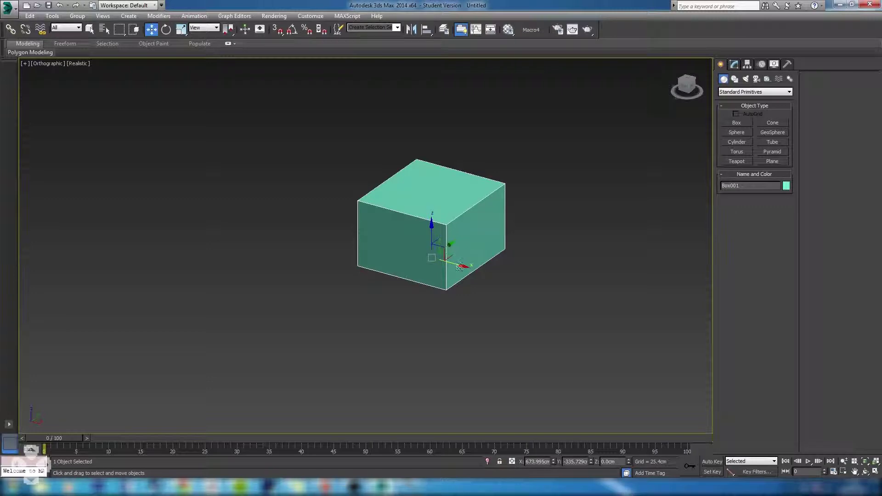
pyautogui.moveTo(467, 265); pyautogui.dragTo(382, 243)
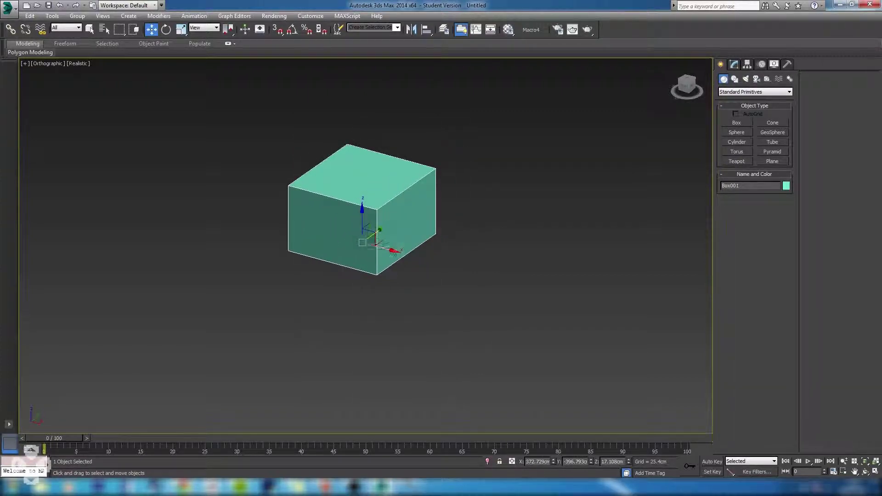
pyautogui.keyDown('alt'); pyautogui.moveTo(382, 265); pyautogui.dragTo(379, 231, button='middle'); pyautogui.keyUp('alt')
pyautogui.moveTo(378, 231); pyautogui.dragTo(426, 207)
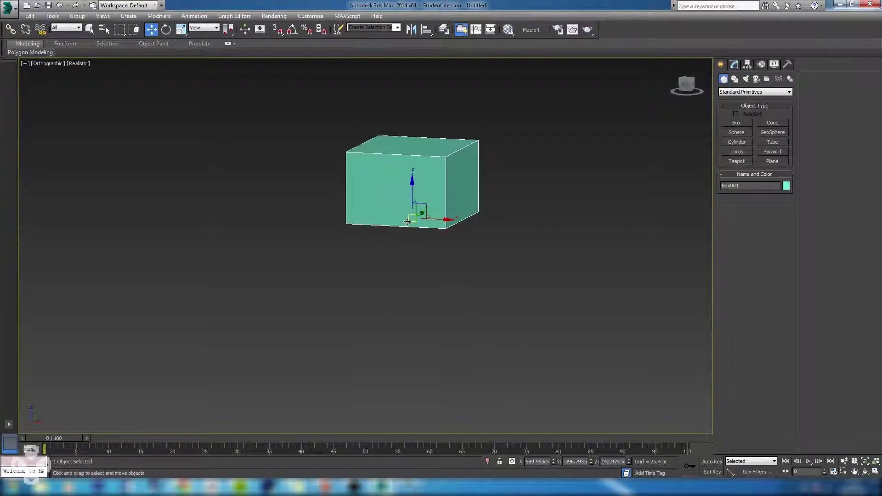
# - Lower the box along Z, then raise it higher and shift it along Y
pyautogui.keyDown('alt'); pyautogui.moveTo(437, 226); pyautogui.dragTo(499, 224, button='middle'); pyautogui.keyUp('alt')
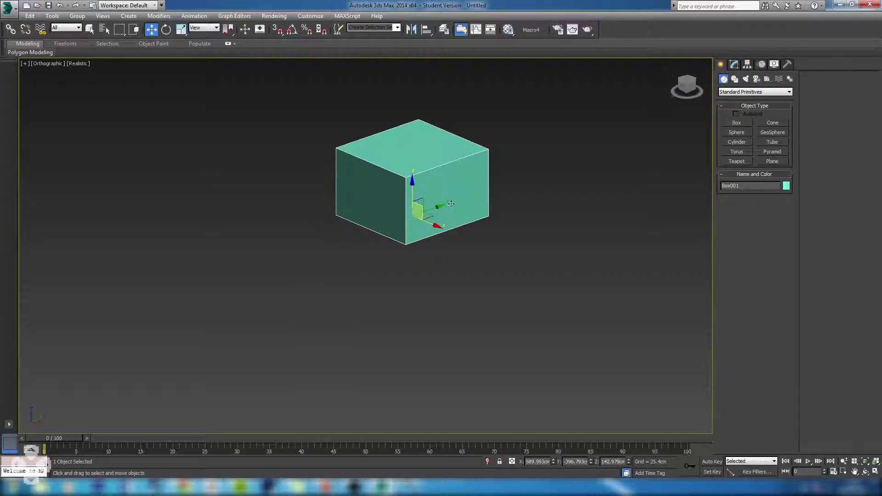
pyautogui.moveTo(416, 185); pyautogui.dragTo(443, 247)
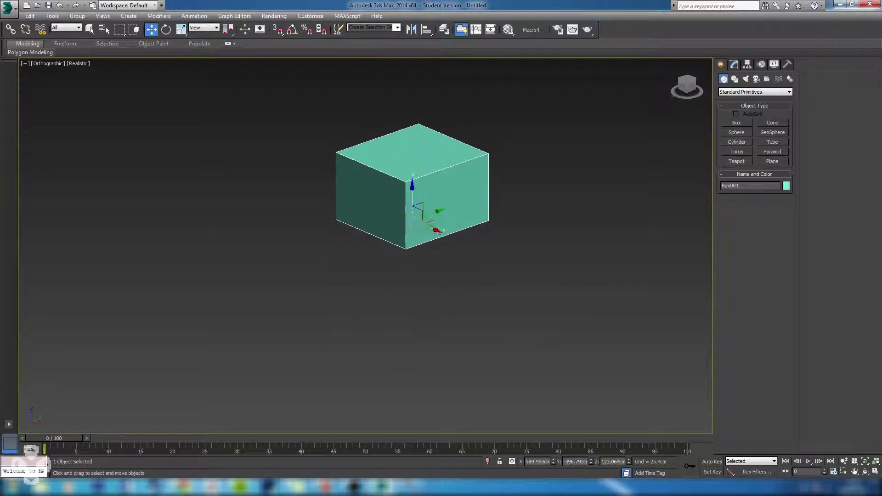
pyautogui.moveTo(411, 220); pyautogui.dragTo(466, 247)
pyautogui.moveTo(480, 276); pyautogui.dragTo(421, 217)
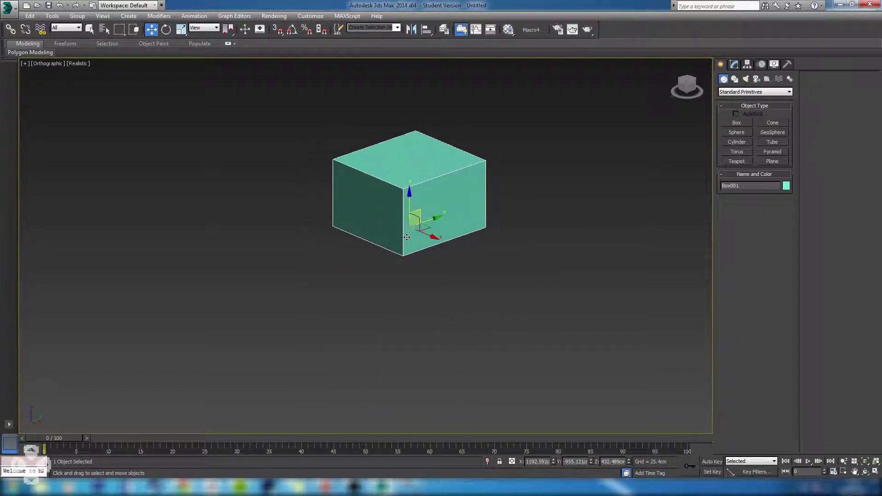
# - Try several rotations of Box001, cancelling each so the box stays upright
pyautogui.press('e')
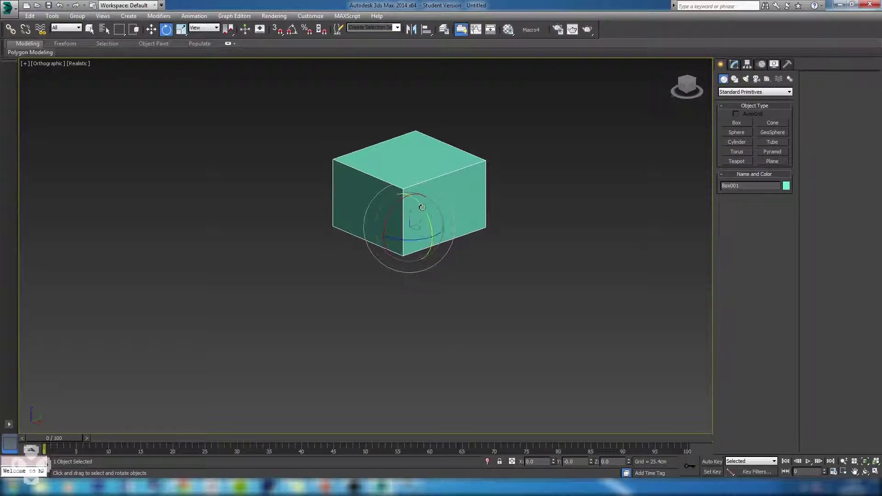
pyautogui.moveTo(418, 211); pyautogui.dragTo(388, 187)
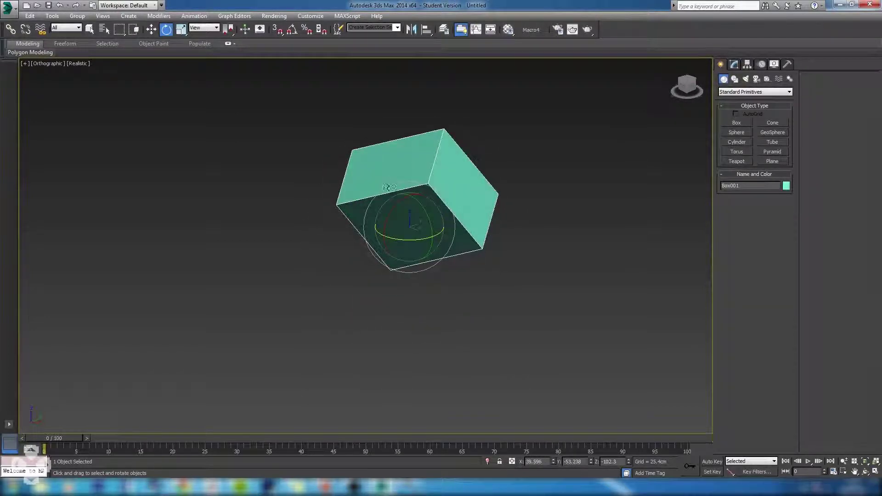
pyautogui.moveTo(421, 219); pyautogui.dragTo(428, 220)
pyautogui.rightClick(429, 220)
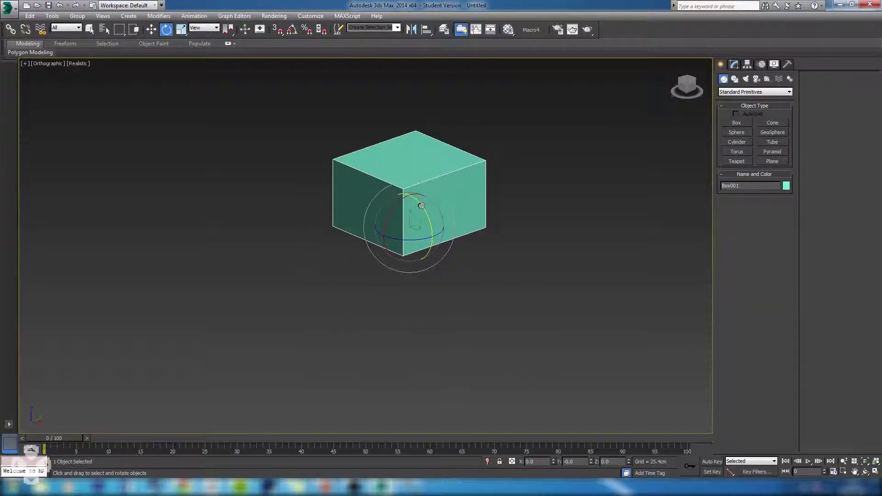
pyautogui.moveTo(393, 237); pyautogui.dragTo(423, 216)
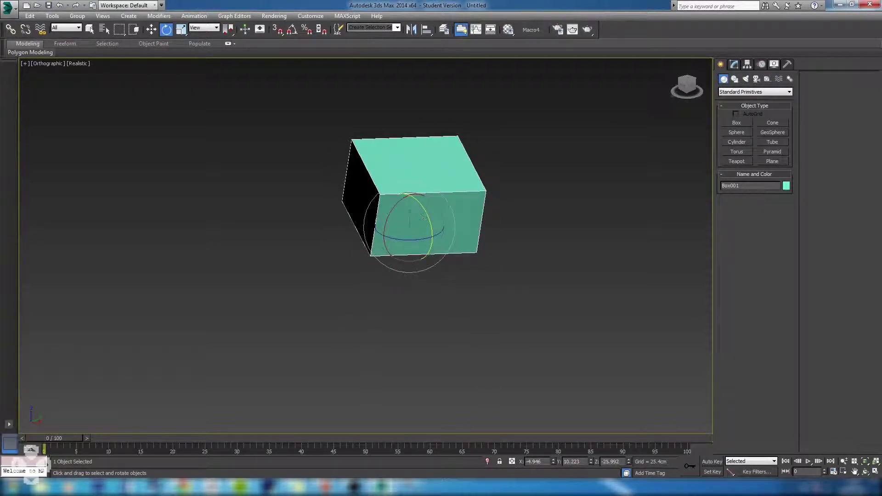
pyautogui.moveTo(443, 184); pyautogui.dragTo(446, 182)
pyautogui.rightClick(446, 182)
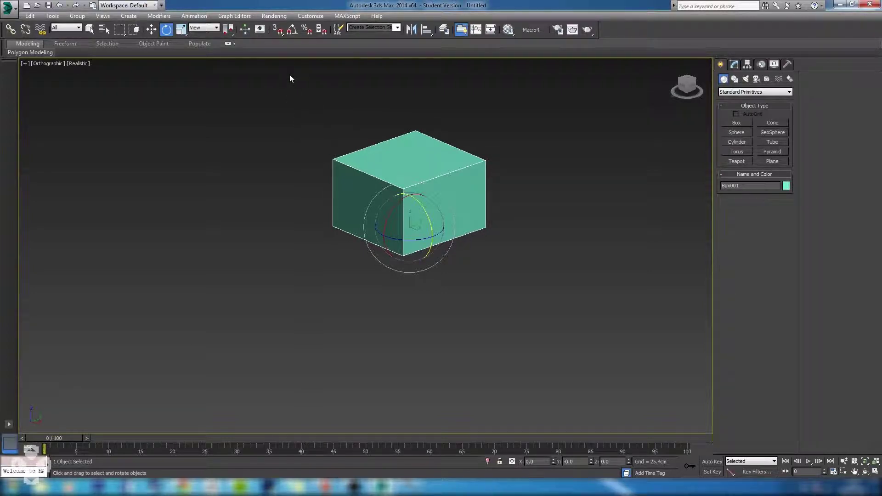
# - Enable 3D snapping and review the Options tab of Grid and Snap Settings
pyautogui.press('w')
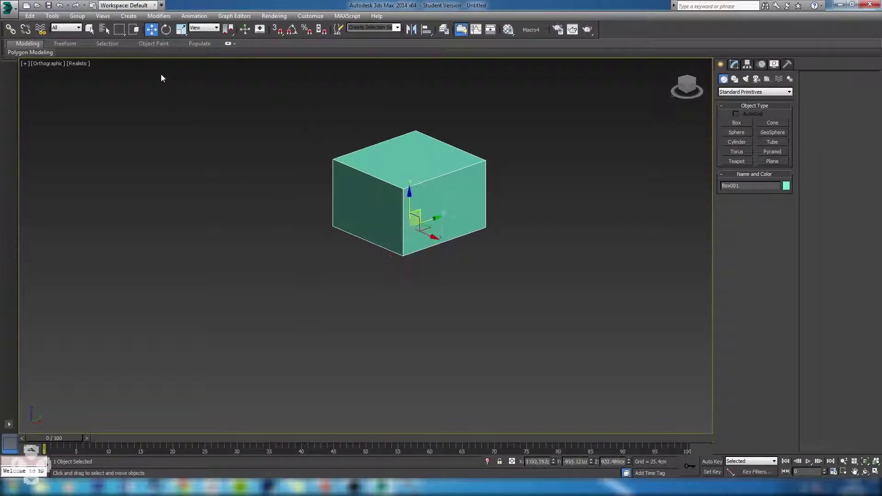
pyautogui.press('s')
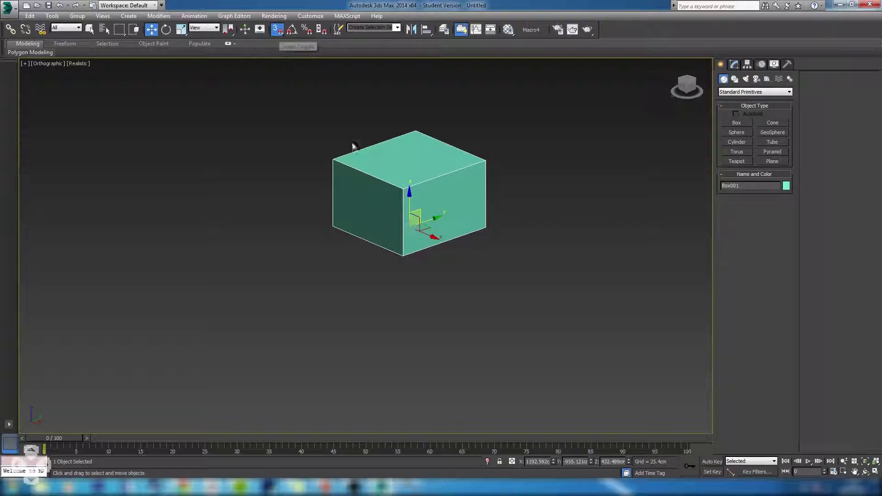
pyautogui.rightClick(277, 29)
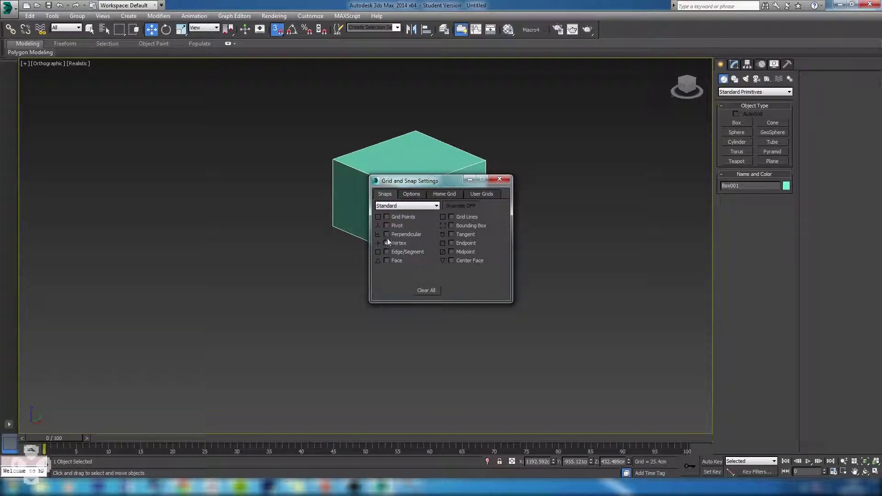
pyautogui.click(412, 194)
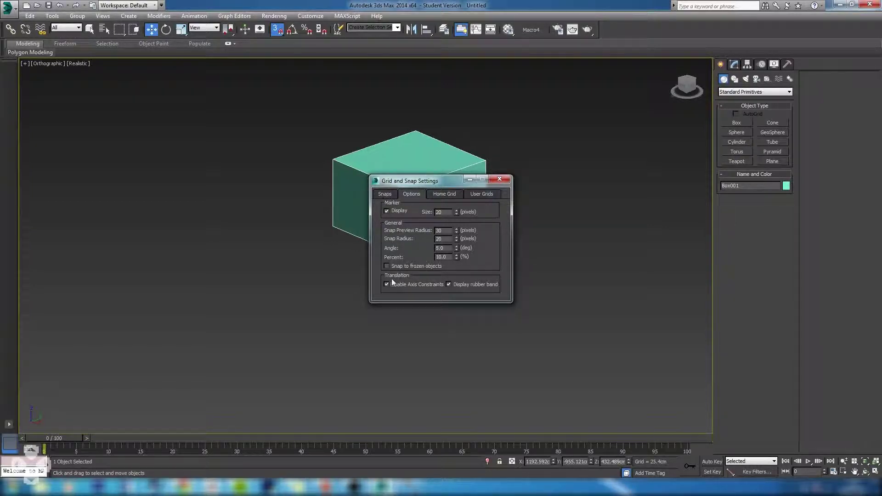
pyautogui.click(500, 180)
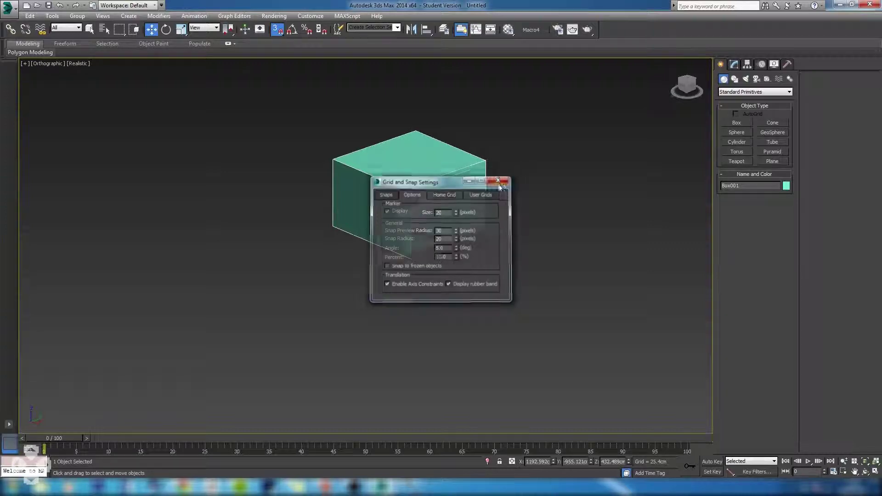
pyautogui.moveTo(393, 196); pyautogui.dragTo(401, 210, button='middle')
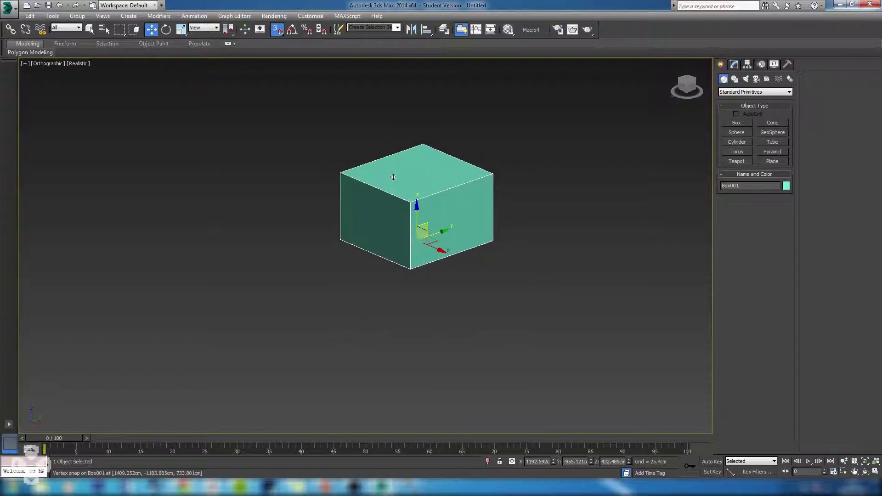
# - Turn off 3D snapping and rotate the box around its Y axis
pyautogui.press('s')
pyautogui.press('e')
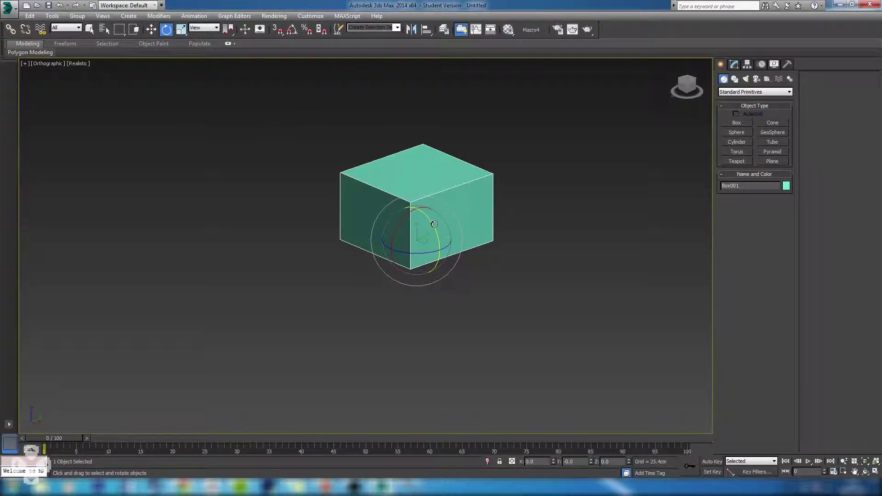
pyautogui.moveTo(434, 224)
pyautogui.mouseDown()
pyautogui.moveTo(458, 276)
pyautogui.moveTo(461, 201)
pyautogui.moveTo(449, 177)
pyautogui.moveTo(437, 212)
pyautogui.moveTo(432, 207)
pyautogui.mouseUp()
# - Enable 5° angle snap, then rotate the box 100° about Y and tilt it freely
pyautogui.press('a')
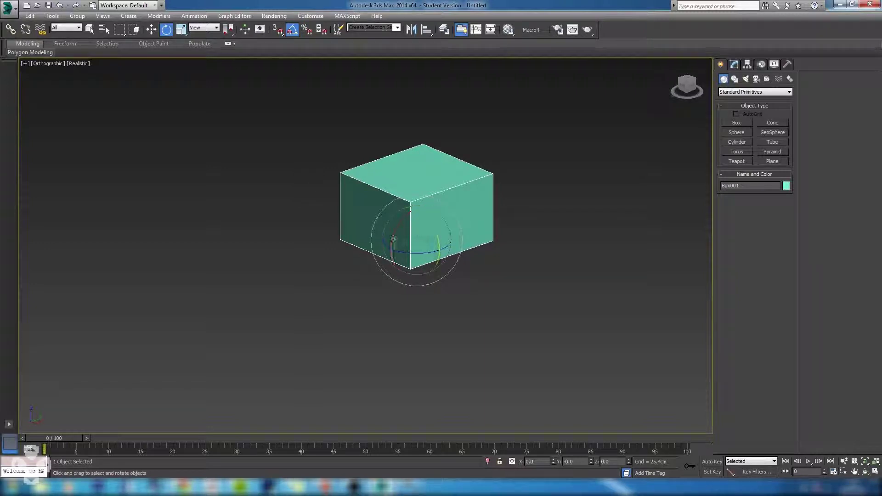
pyautogui.rightClick(289, 30)
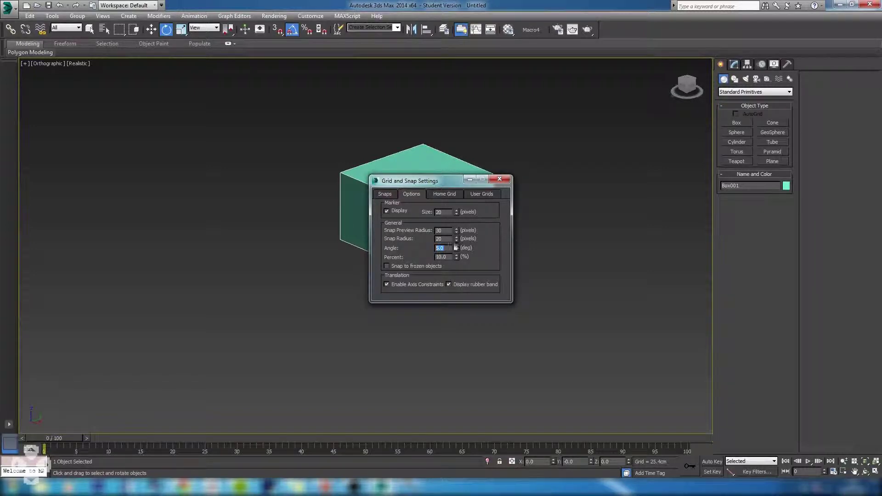
pyautogui.click(500, 179)
pyautogui.moveTo(430, 221); pyautogui.dragTo(448, 217)
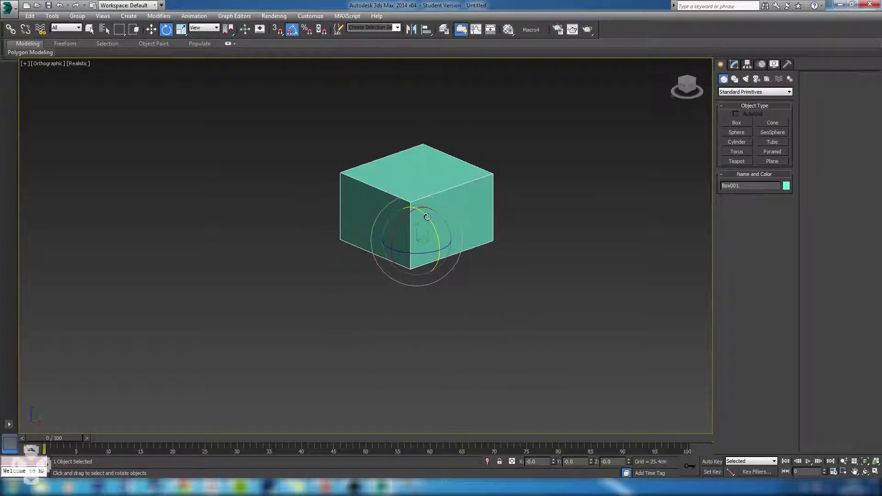
pyautogui.moveTo(423, 215); pyautogui.dragTo(419, 241)
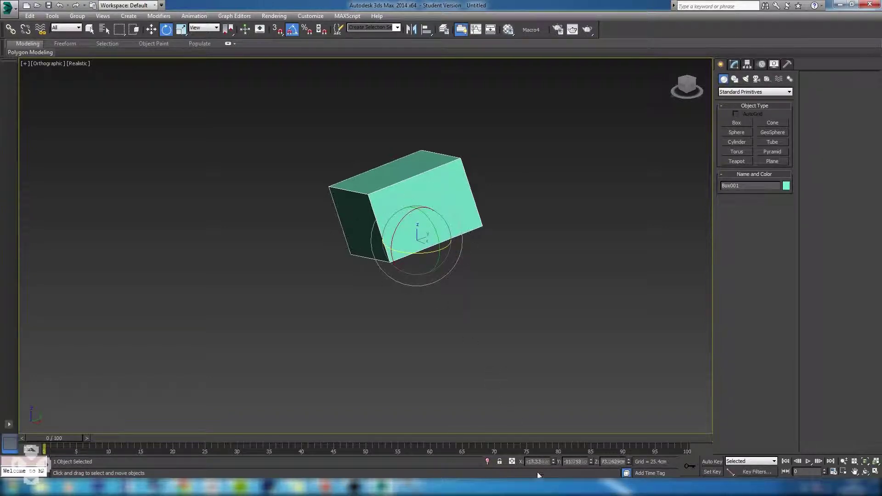
pyautogui.press('w')
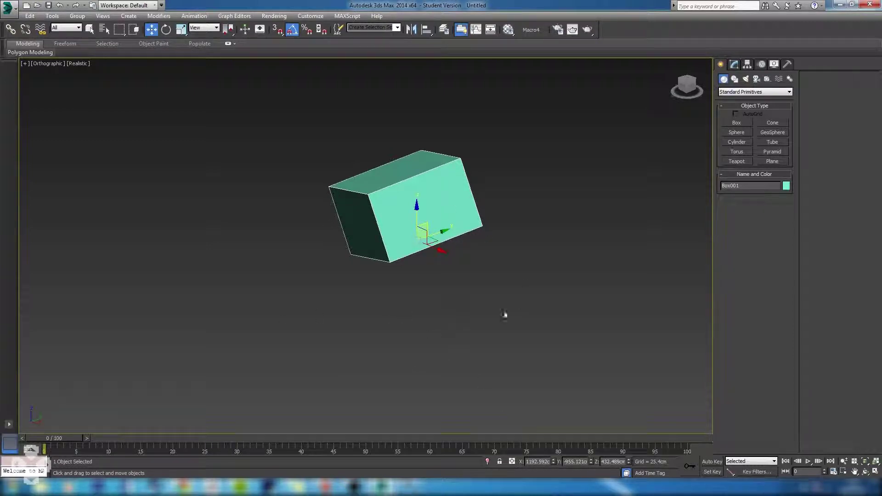
# - Reset the box's X, Y and Z rotation values to 0
pyautogui.press('e')
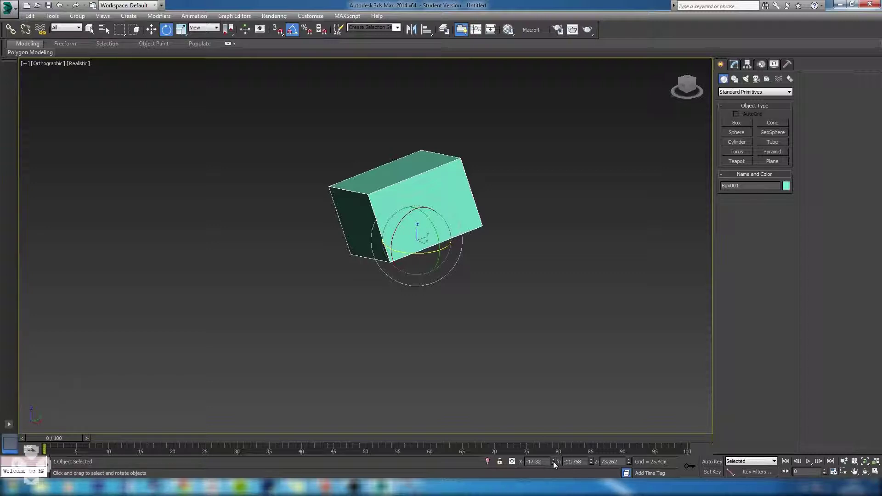
pyautogui.rightClick(554, 461)
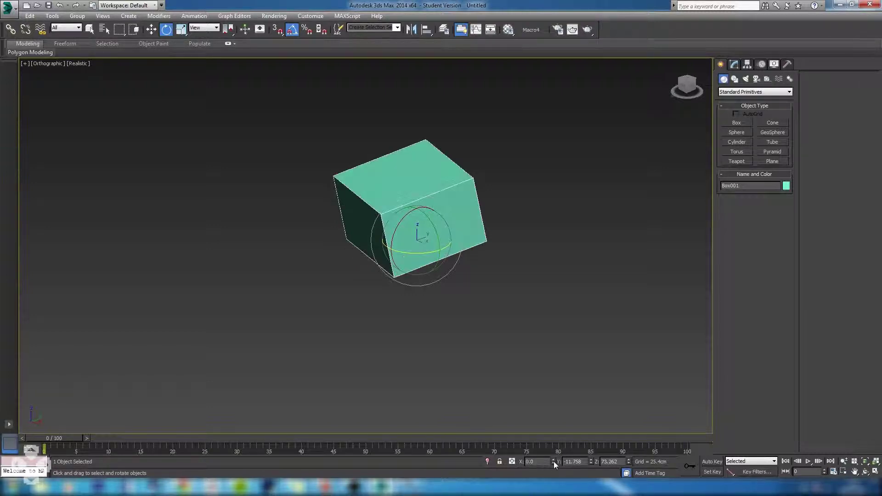
pyautogui.rightClick(591, 462)
pyautogui.rightClick(628, 463)
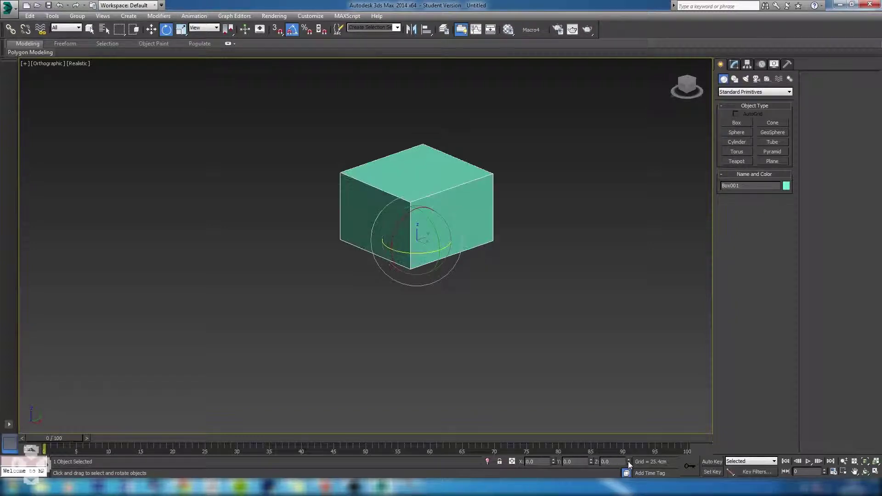
pyautogui.moveTo(434, 175); pyautogui.dragTo(401, 235, button='middle')
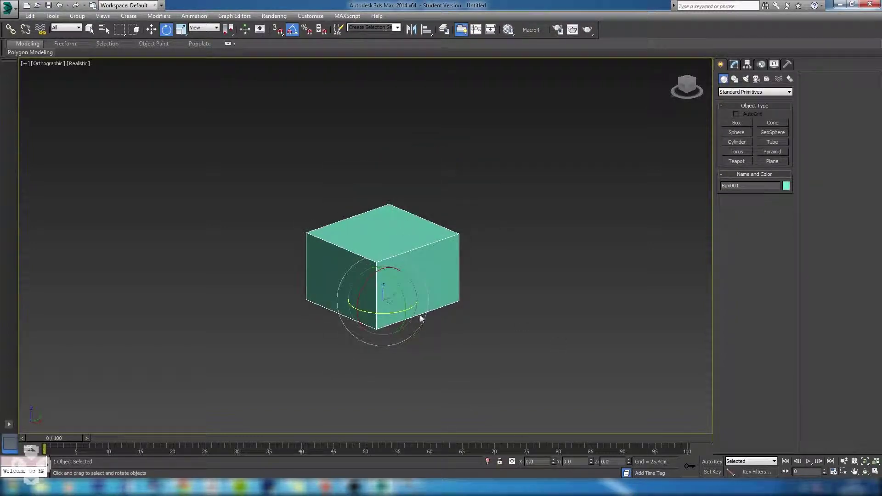
pyautogui.keyDown('alt'); pyautogui.moveTo(441, 287); pyautogui.dragTo(482, 323, button='middle'); pyautogui.keyUp('alt')
# - After a slight X nudge, enter an X rotation of 0 and return to Select and Move
pyautogui.moveTo(553, 461)
pyautogui.mouseDown()
pyautogui.moveTo(554, 343)
pyautogui.moveTo(554, 461)
pyautogui.mouseUp()
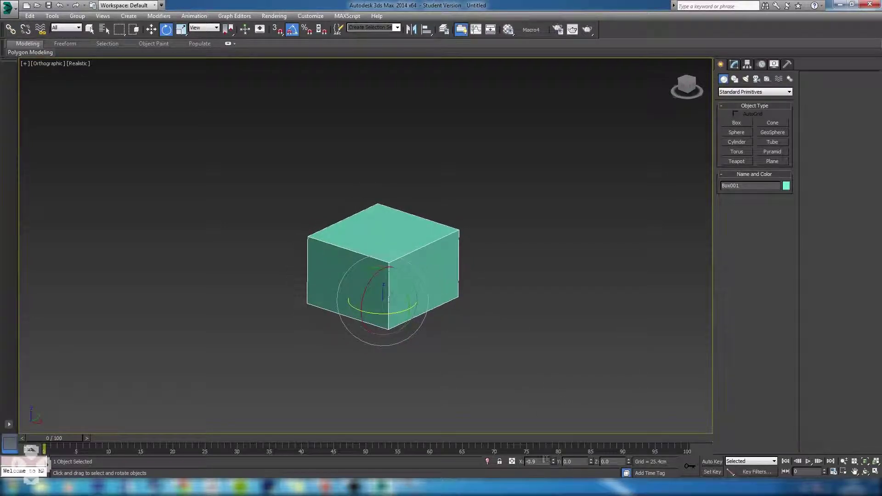
pyautogui.doubleClick(531, 461)
pyautogui.write('0')
pyautogui.press('Return')
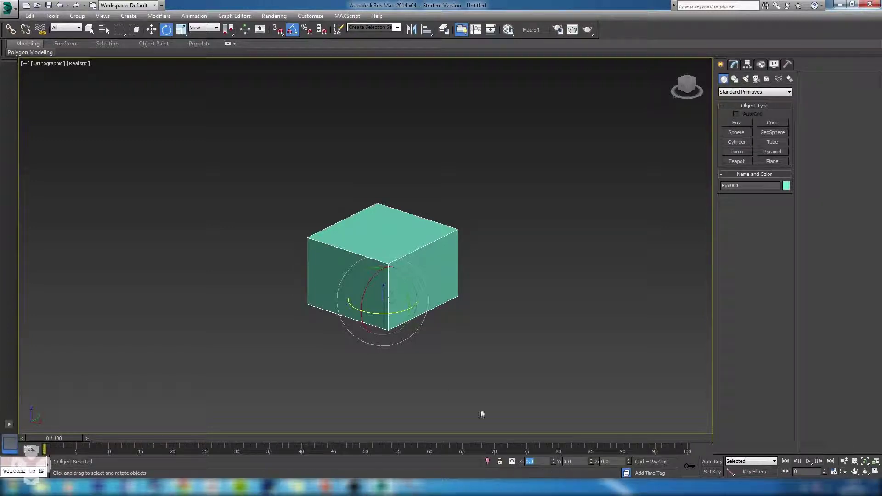
pyautogui.keyDown('alt'); pyautogui.moveTo(482, 415); pyautogui.dragTo(411, 250, button='middle'); pyautogui.keyUp('alt')
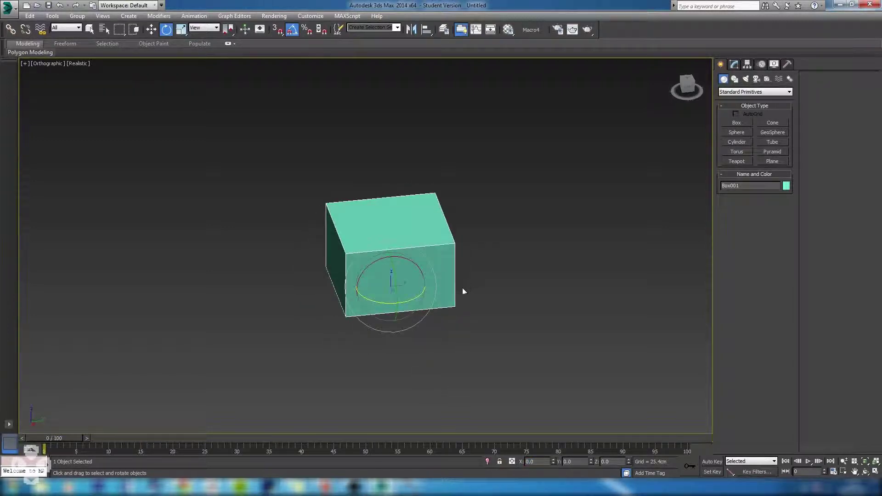
pyautogui.press('w')
pyautogui.keyDown('alt'); pyautogui.moveTo(456, 291); pyautogui.dragTo(414, 329, button='middle'); pyautogui.keyUp('alt')
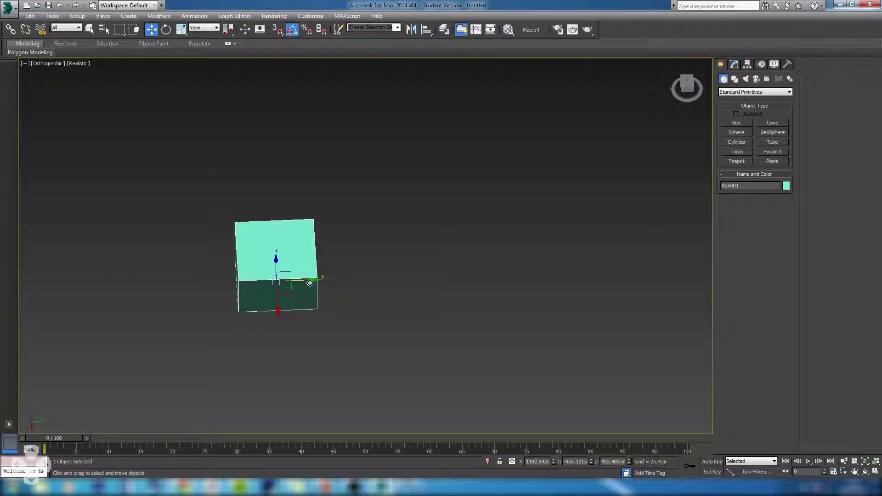
# - Shift-drag a copy of the box to the right and move the Clone Options dialog aside
pyautogui.keyDown('shift'); pyautogui.moveTo(301, 281); pyautogui.dragTo(431, 280); pyautogui.keyUp('shift')
pyautogui.moveTo(413, 190)
pyautogui.mouseDown()
pyautogui.moveTo(455, 88)
pyautogui.moveTo(438, 102)
pyautogui.mouseUp()
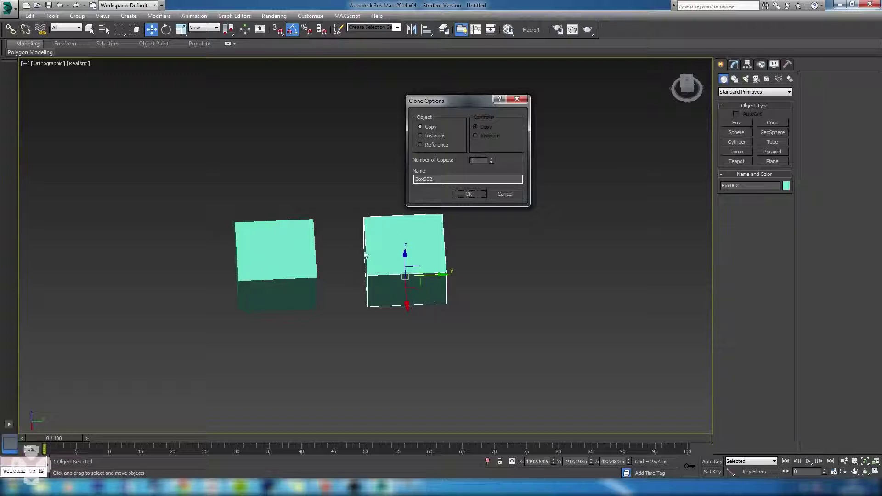
# - Set Number of Copies to 6 in Clone Options to create a row of boxes
pyautogui.click(434, 136)
pyautogui.click(432, 145)
pyautogui.moveTo(474, 105); pyautogui.dragTo(353, 84)
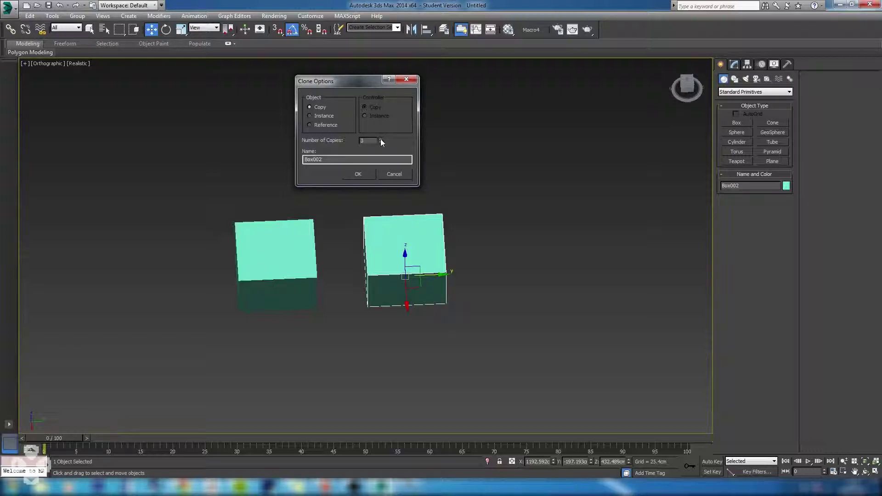
pyautogui.doubleClick(362, 141)
pyautogui.write('6')
pyautogui.click(359, 172)
# - Select all seven boxes in the row and delete them
pyautogui.scroll(-3, 296, 207)
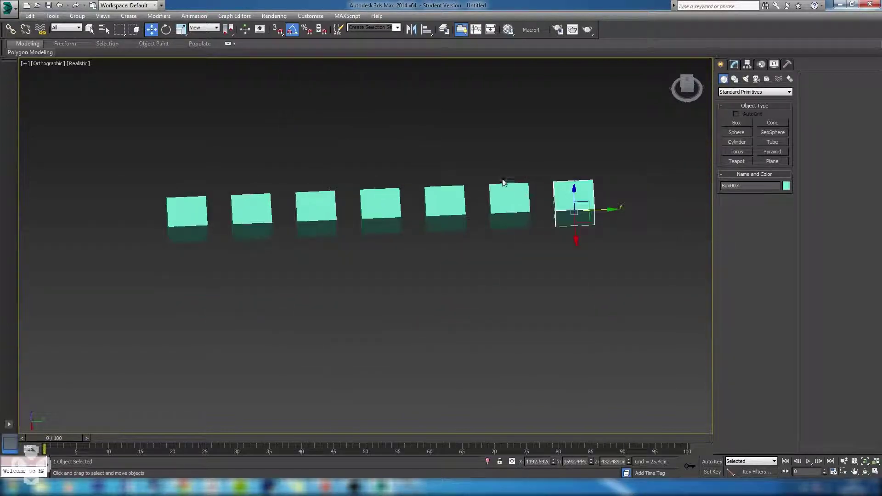
pyautogui.click(266, 214)
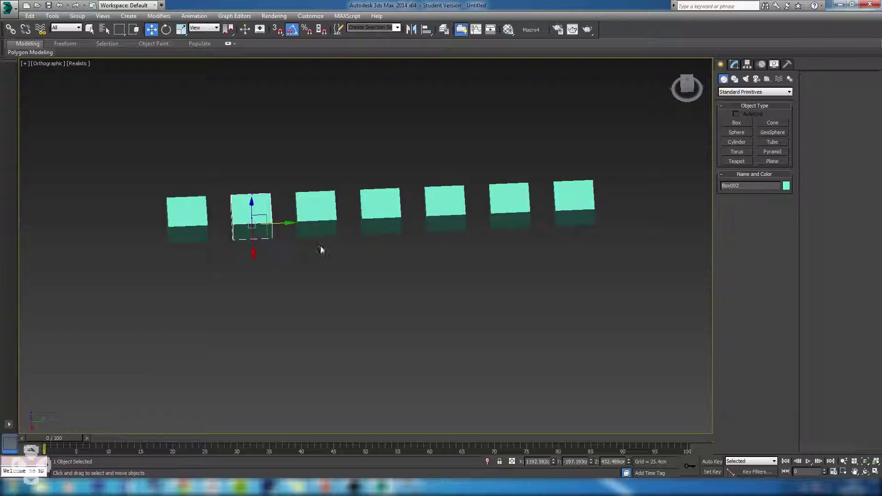
pyautogui.keyDown('alt'); pyautogui.moveTo(321, 248); pyautogui.dragTo(350, 269, button='middle'); pyautogui.keyUp('alt')
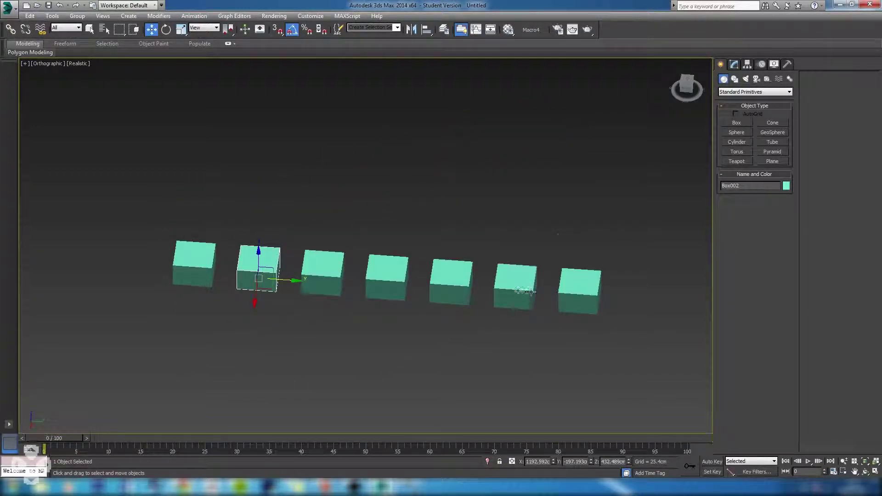
pyautogui.keyDown('alt'); pyautogui.moveTo(523, 296); pyautogui.dragTo(516, 278, button='middle'); pyautogui.keyUp('alt')
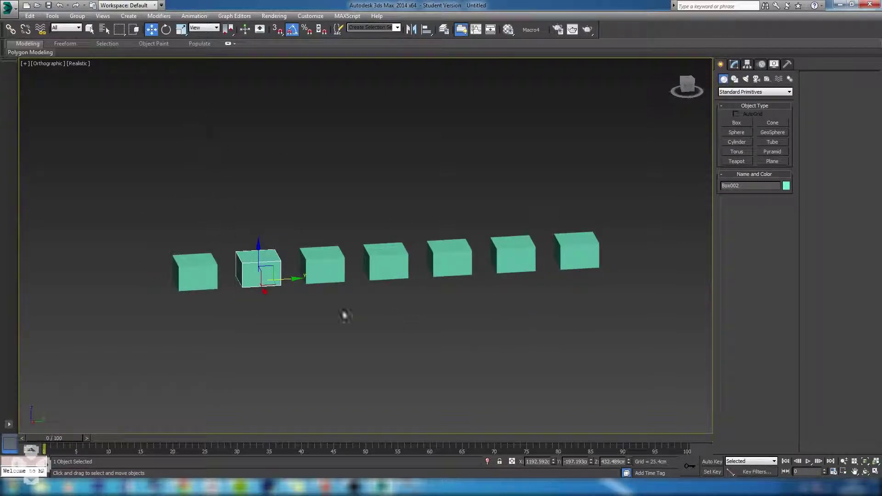
pyautogui.moveTo(646, 311); pyautogui.dragTo(202, 219)
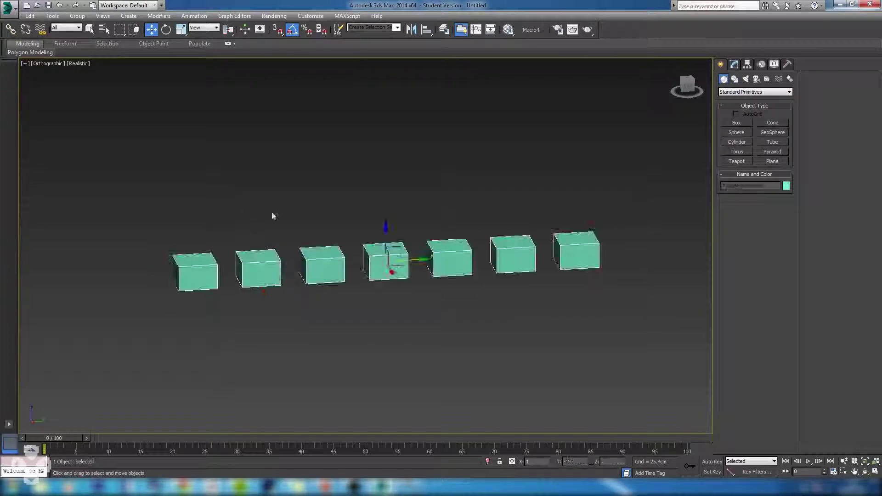
pyautogui.press('Delete')
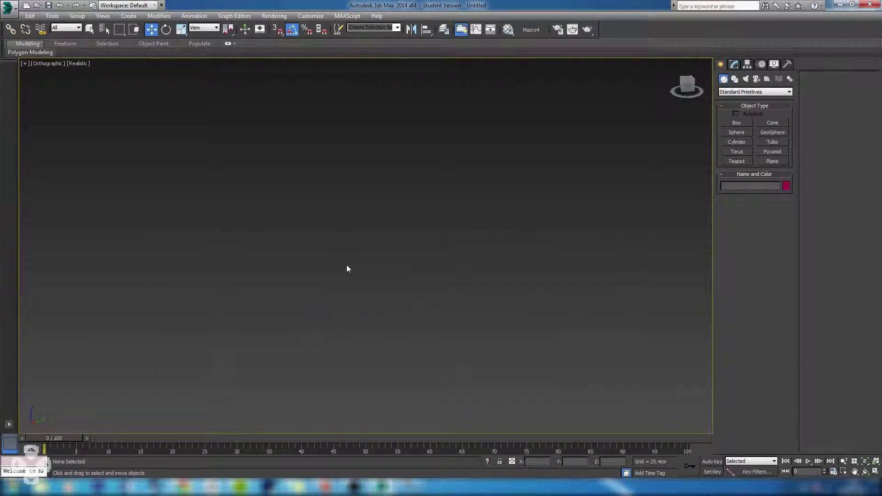
# - Draw a new pink box on the grid from Standard Primitives
pyautogui.keyDown('alt'); pyautogui.moveTo(347, 269); pyautogui.dragTo(338, 292, button='middle'); pyautogui.keyUp('alt')
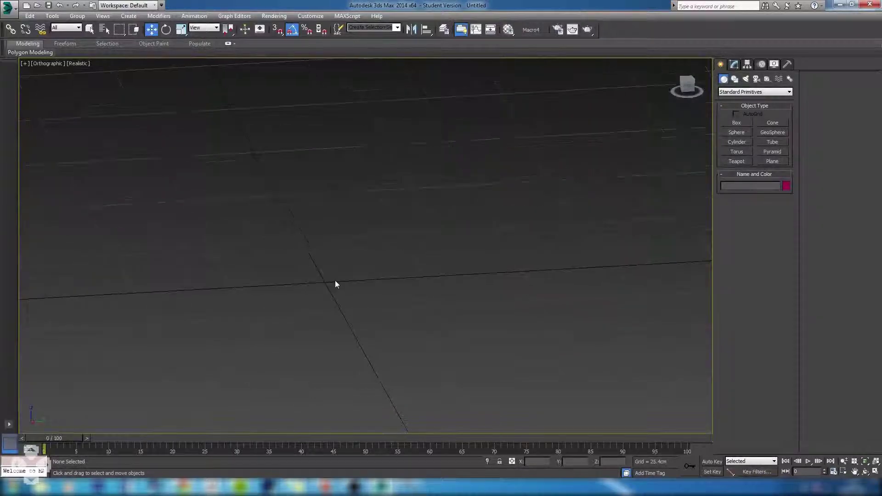
pyautogui.click(736, 123)
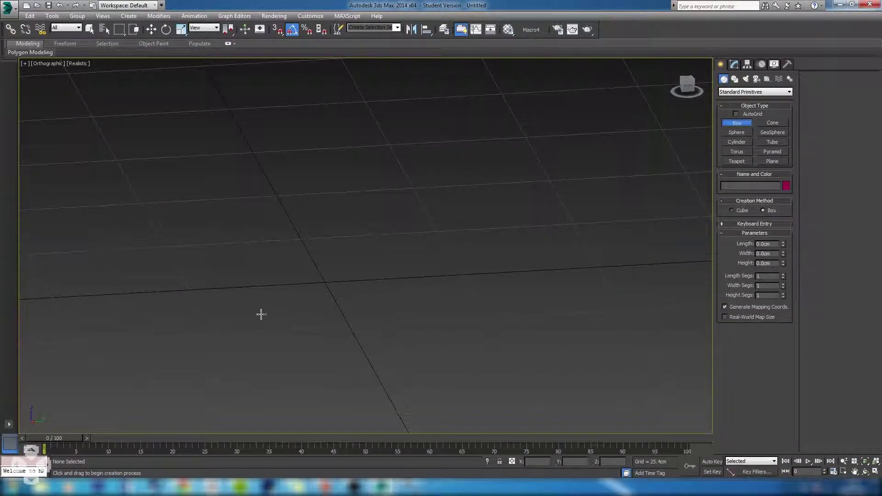
pyautogui.moveTo(253, 318); pyautogui.dragTo(375, 218)
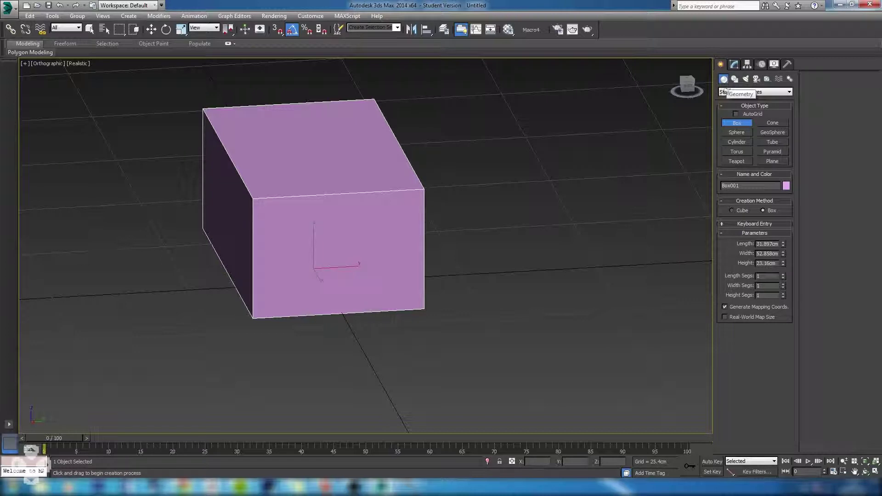
pyautogui.click(745, 92)
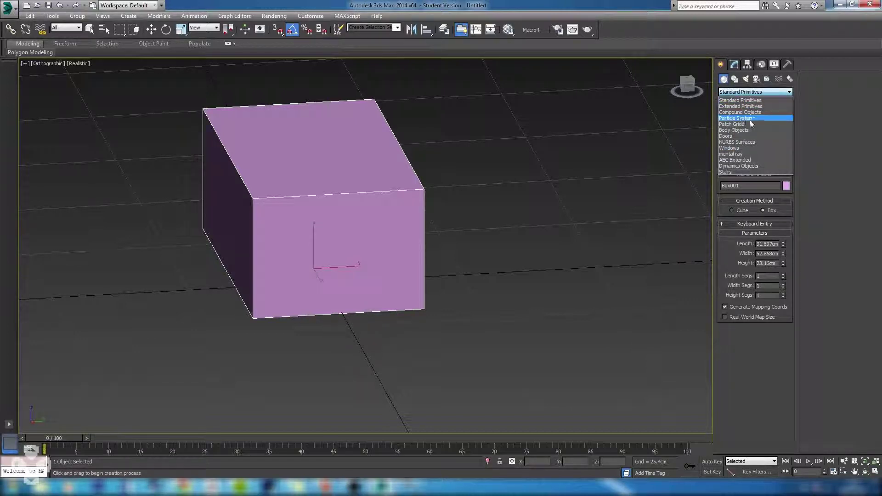
pyautogui.click(774, 99)
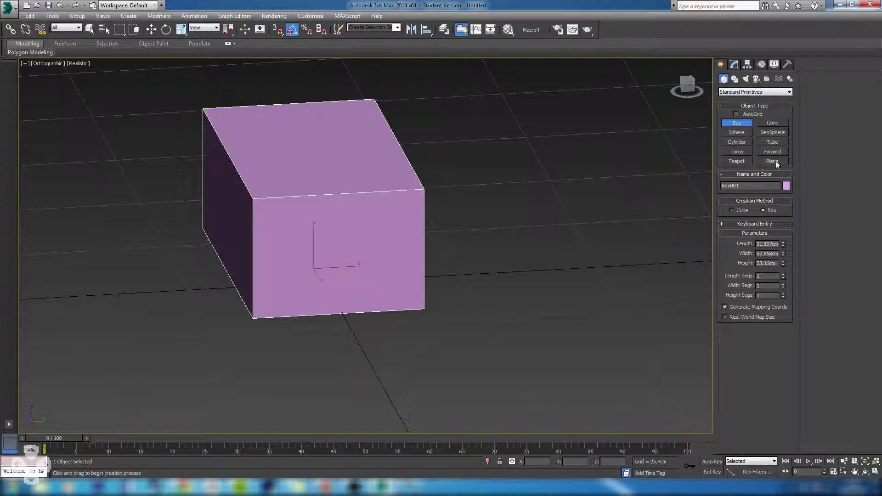
pyautogui.moveTo(293, 178); pyautogui.dragTo(340, 193, button='middle')
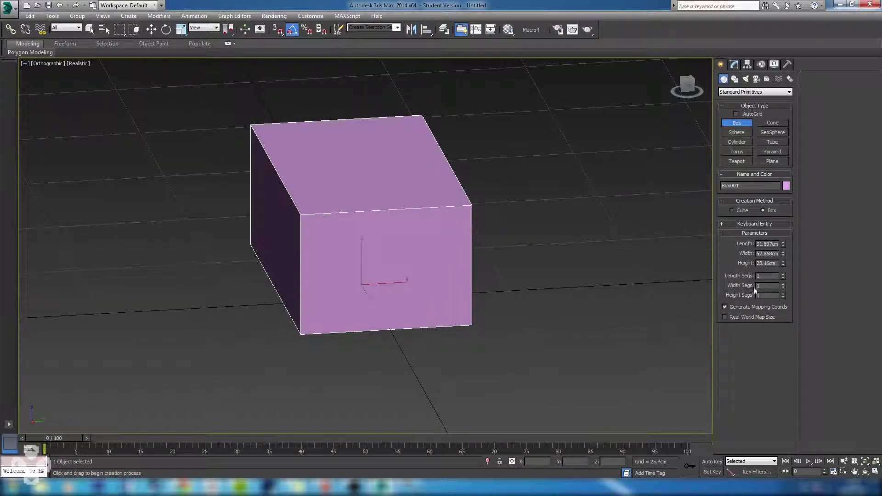
# - Set Length Segs to 5 and Width Segs to 3, then reset Length Segs to 1
pyautogui.moveTo(784, 274); pyautogui.dragTo(783, 271)
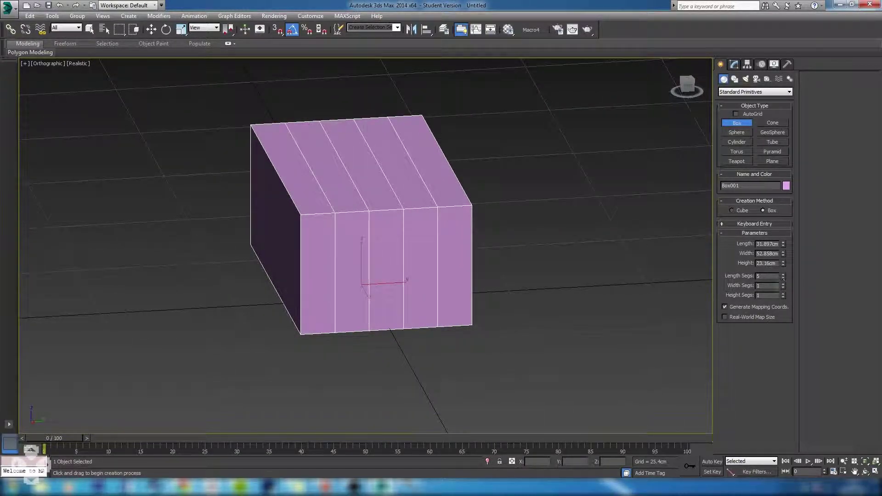
pyautogui.click(781, 283)
pyautogui.click(782, 283)
pyautogui.rightClick(784, 276)
# - Reset Width Segs to 1 and convert the pink box to Editable Poly
pyautogui.rightClick(783, 285)
pyautogui.moveTo(425, 243); pyautogui.dragTo(398, 249, button='middle')
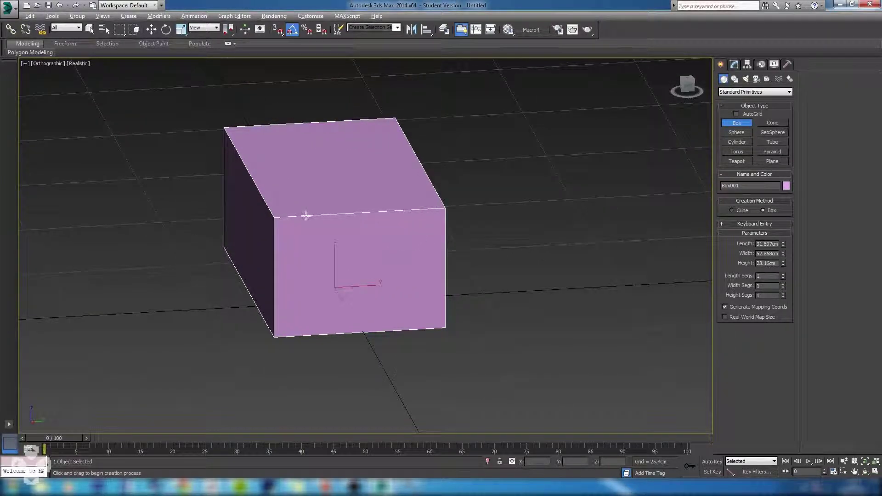
pyautogui.keyDown('alt'); pyautogui.moveTo(306, 216); pyautogui.dragTo(337, 234, button='middle'); pyautogui.keyUp('alt')
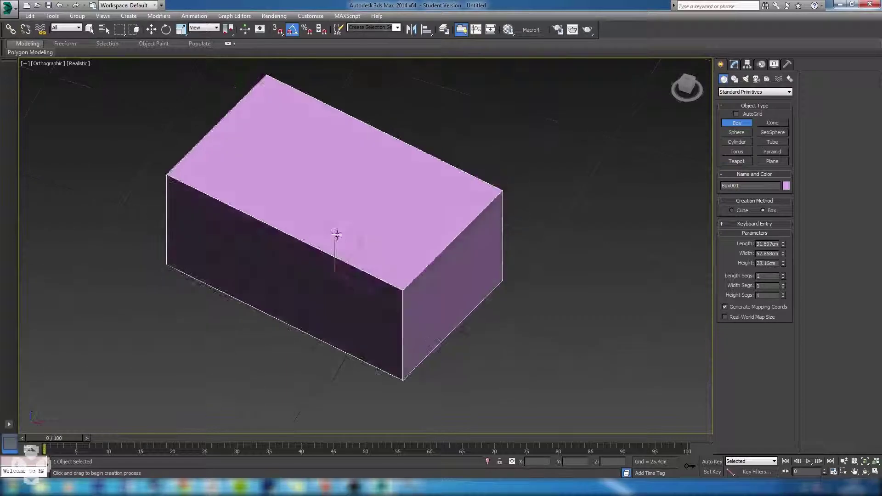
pyautogui.press('w')
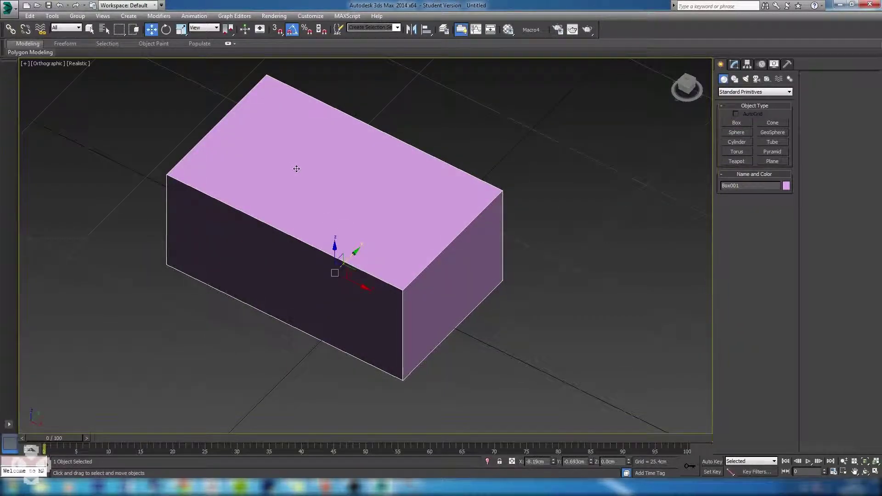
pyautogui.rightClick(297, 169)
pyautogui.moveTo(346, 251)
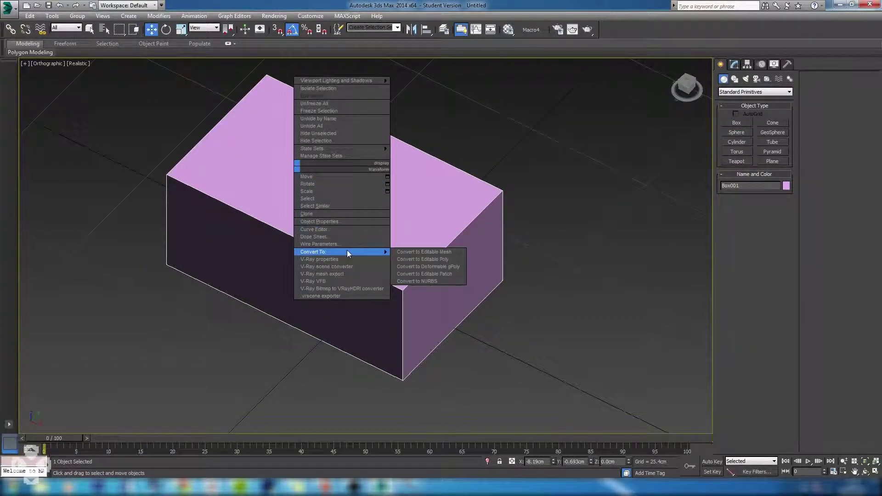
pyautogui.click(452, 260)
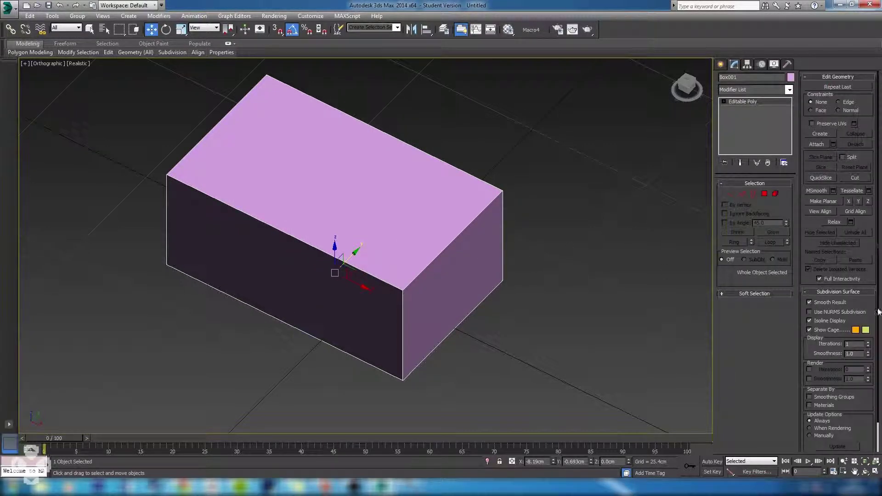
# - In Polygon mode, pull out the right face and bevel the top face with reduced height
pyautogui.click(765, 193)
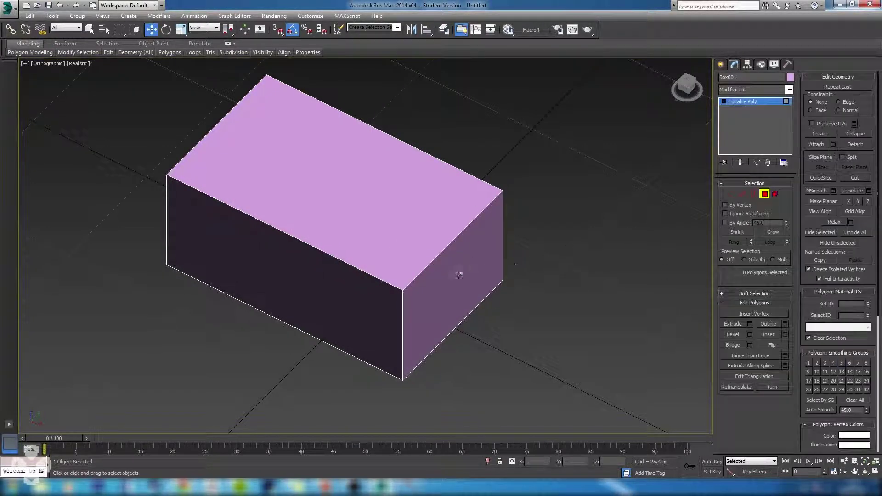
pyautogui.click(458, 272)
pyautogui.moveTo(477, 295)
pyautogui.mouseDown()
pyautogui.moveTo(512, 279)
pyautogui.moveTo(344, 358)
pyautogui.moveTo(528, 271)
pyautogui.moveTo(481, 294)
pyautogui.mouseUp()
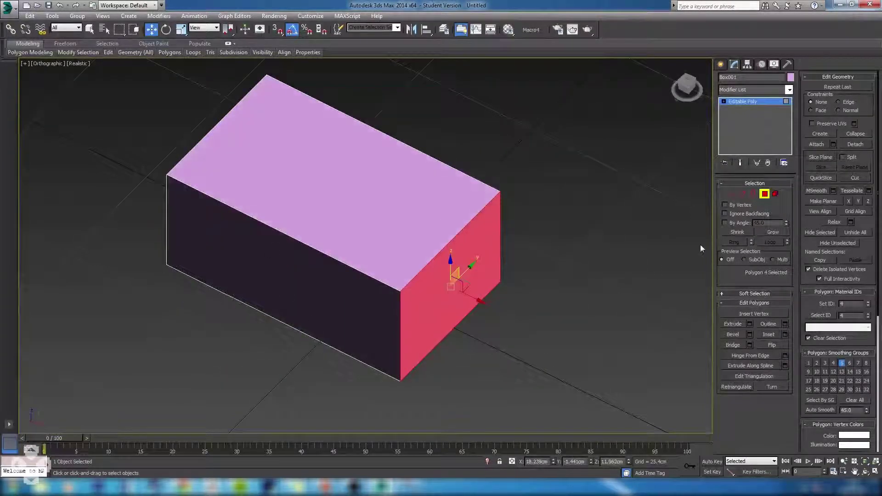
pyautogui.click(333, 183)
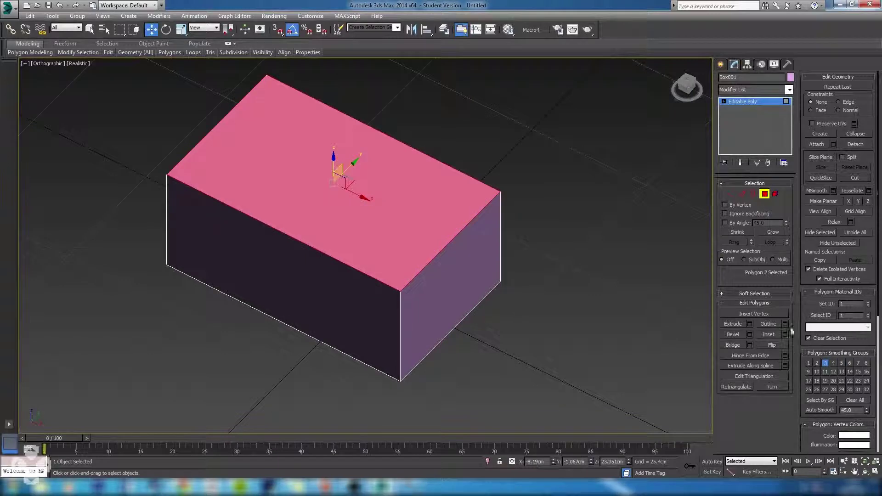
pyautogui.click(753, 338)
pyautogui.moveTo(377, 272); pyautogui.dragTo(378, 285)
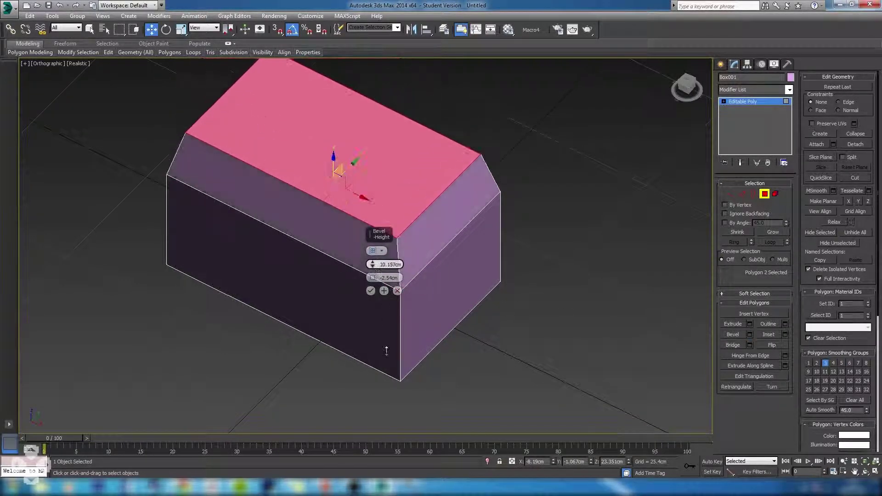
pyautogui.click(371, 291)
# - Exit Polygon mode and delete the bevelled box
pyautogui.scroll(-3, 373, 292)
pyautogui.keyDown('alt'); pyautogui.moveTo(373, 293); pyautogui.dragTo(705, 261, button='middle'); pyautogui.keyUp('alt')
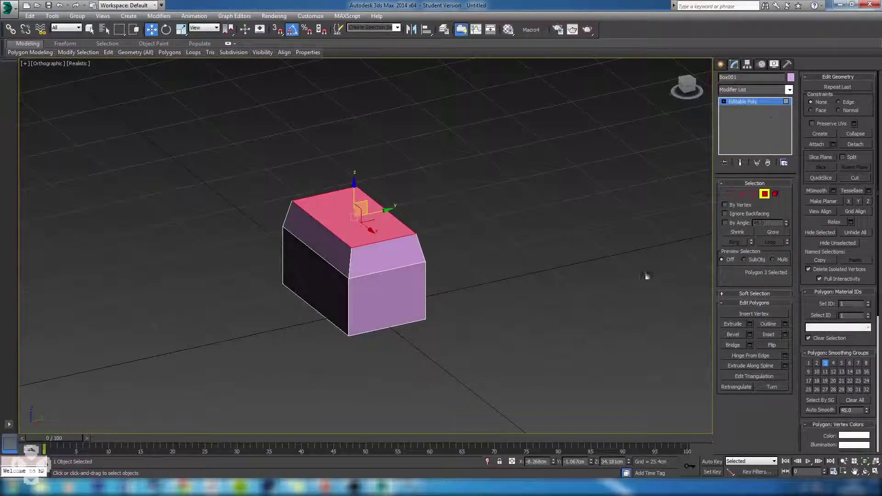
pyautogui.keyDown('alt'); pyautogui.moveTo(444, 253); pyautogui.dragTo(360, 258, button='middle'); pyautogui.keyUp('alt')
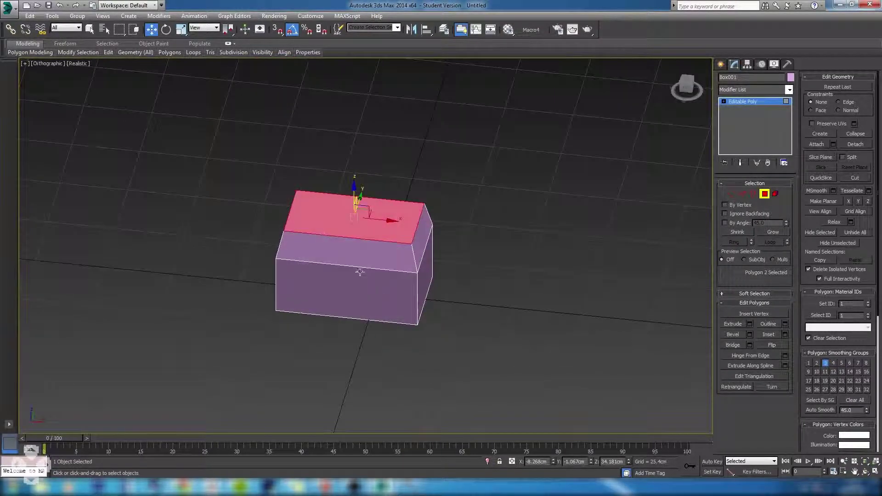
pyautogui.click(765, 194)
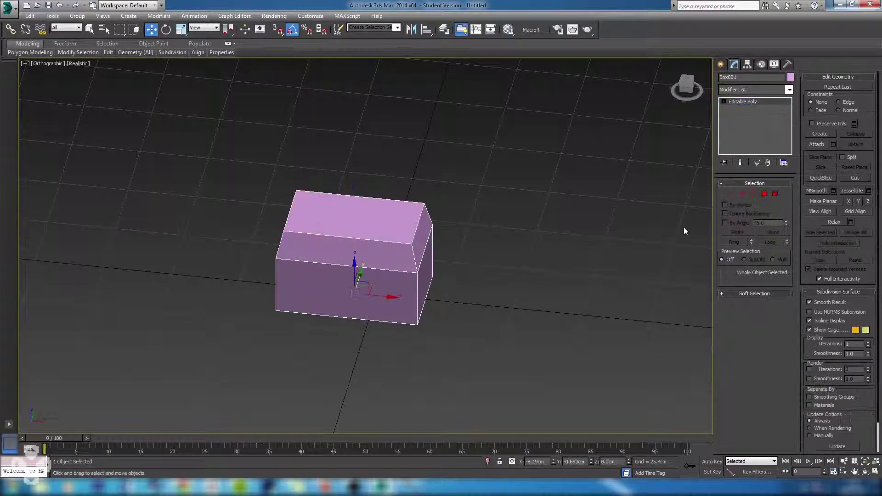
pyautogui.keyDown('alt'); pyautogui.moveTo(402, 258); pyautogui.dragTo(339, 236, button='middle'); pyautogui.keyUp('alt')
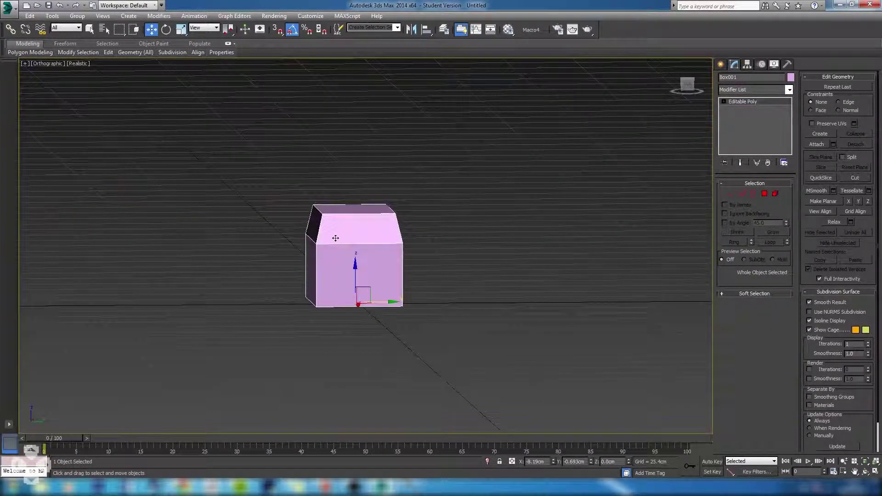
pyautogui.press('Delete')
pyautogui.keyDown('alt'); pyautogui.moveTo(356, 281); pyautogui.dragTo(370, 291, button='middle'); pyautogui.keyUp('alt')
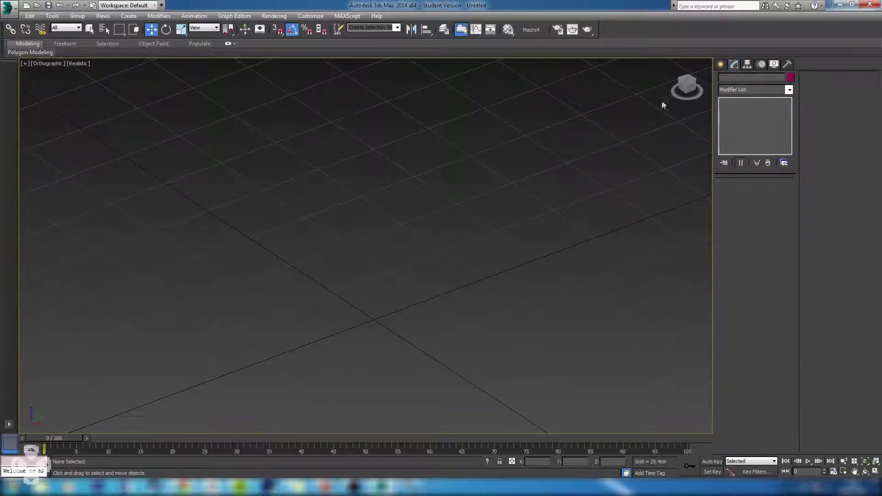
# - Create a new box on the grid and frame it in the view
pyautogui.click(721, 64)
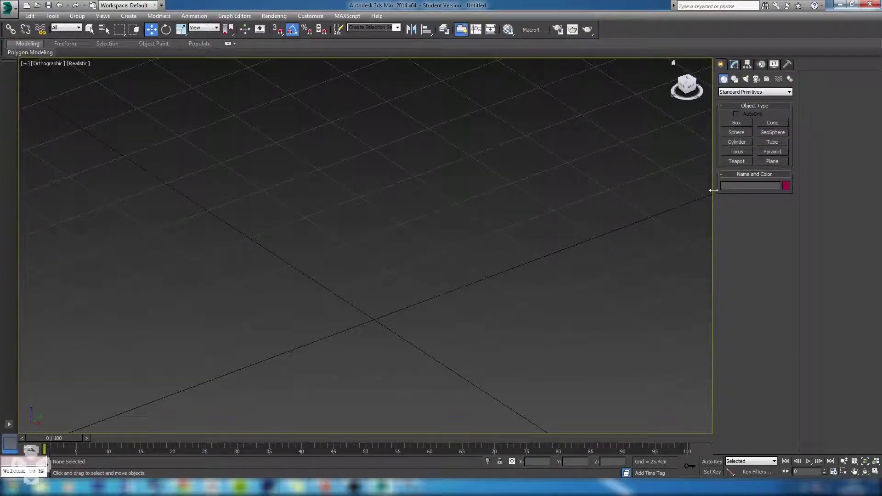
pyautogui.click(738, 122)
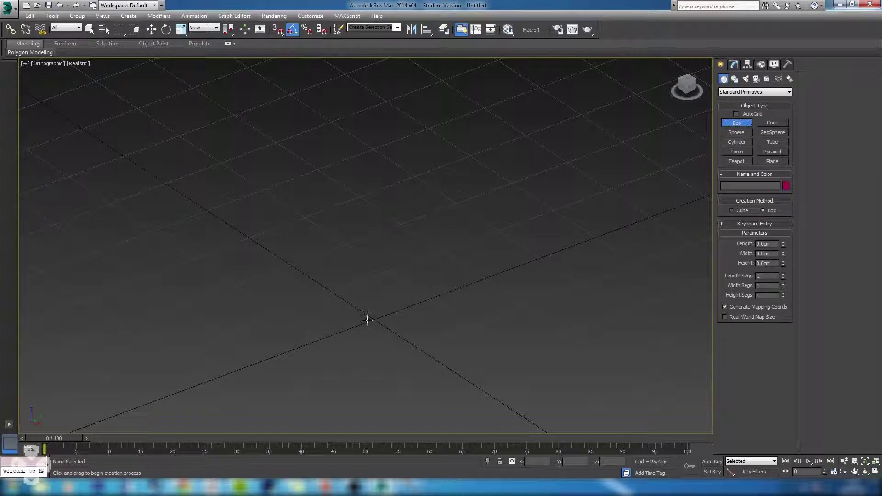
pyautogui.moveTo(307, 253); pyautogui.dragTo(291, 370)
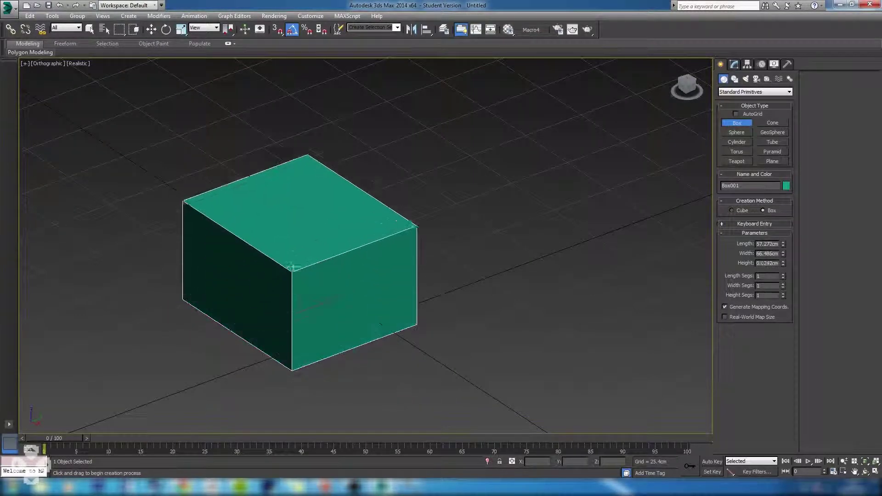
pyautogui.click(291, 165)
pyautogui.press('z')
pyautogui.press('w')
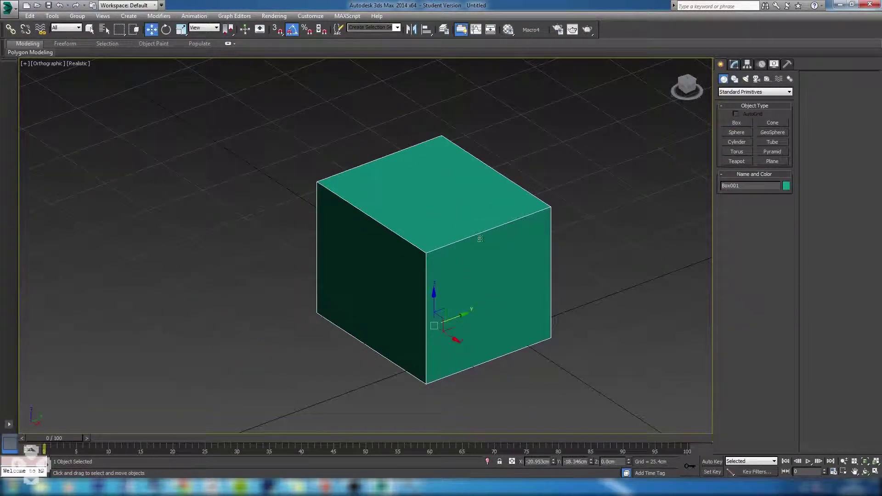
# - Convert the green box to Editable Poly and bevel its top polygon into a tapered cap
pyautogui.rightClick(420, 230)
pyautogui.moveTo(484, 312)
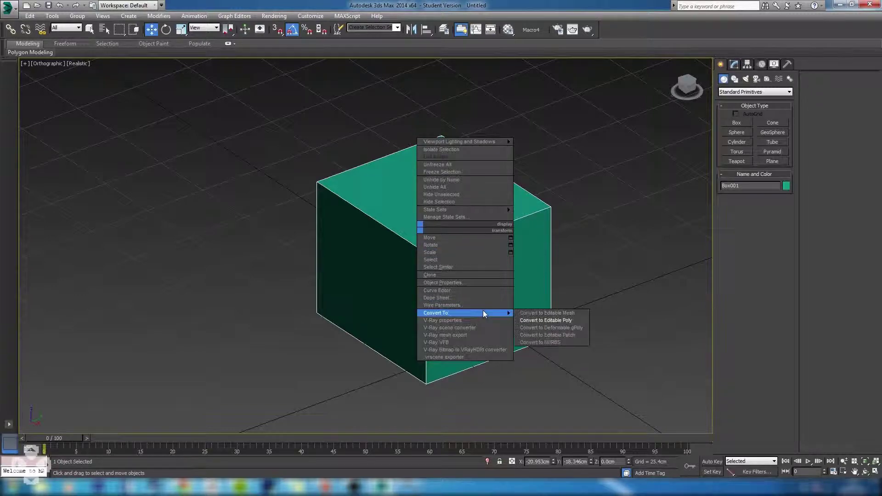
pyautogui.click(548, 320)
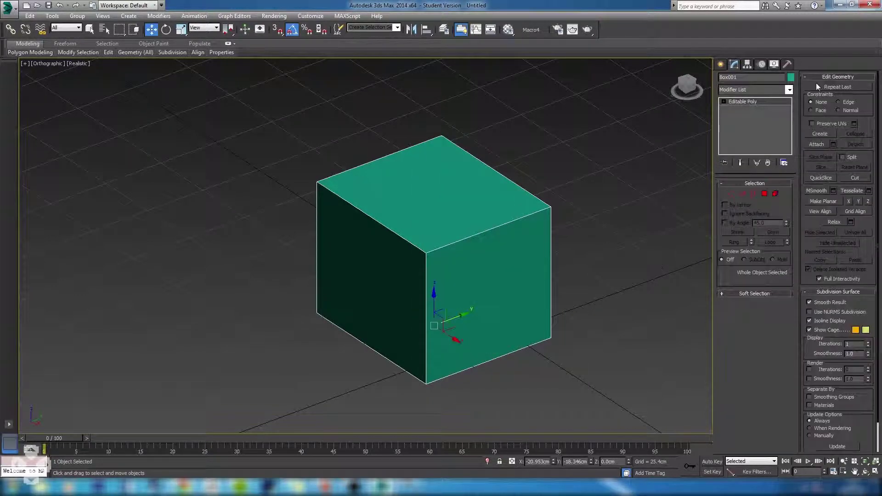
pyautogui.press('4')
pyautogui.click(525, 228)
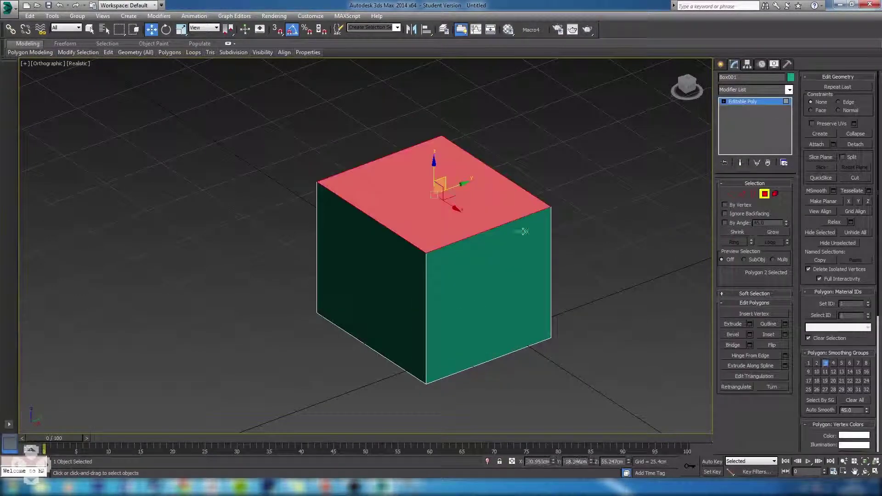
pyautogui.click(750, 334)
pyautogui.click(370, 291)
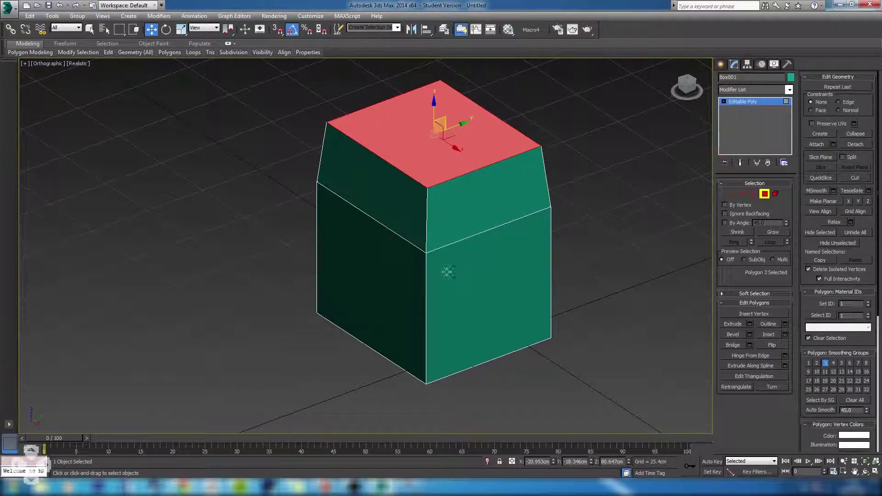
pyautogui.click(766, 197)
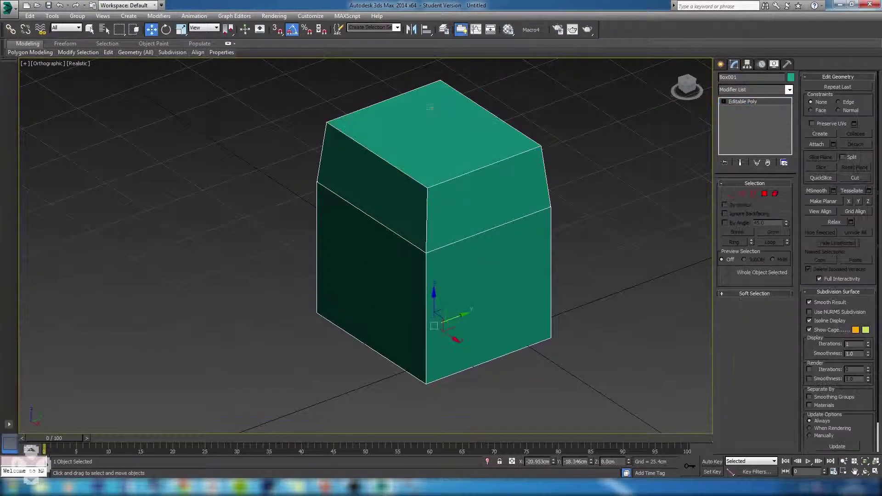
# - Orbit and pan around the tapered box to inspect it from several angles
pyautogui.keyDown('alt'); pyautogui.moveTo(339, 274); pyautogui.dragTo(420, 229, button='middle'); pyautogui.keyUp('alt')
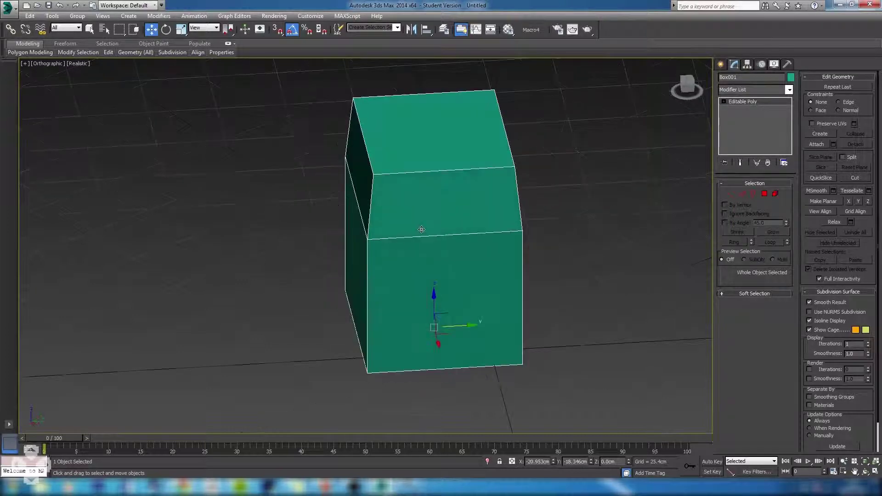
pyautogui.keyDown('alt'); pyautogui.moveTo(502, 239); pyautogui.dragTo(527, 230, button='middle'); pyautogui.keyUp('alt')
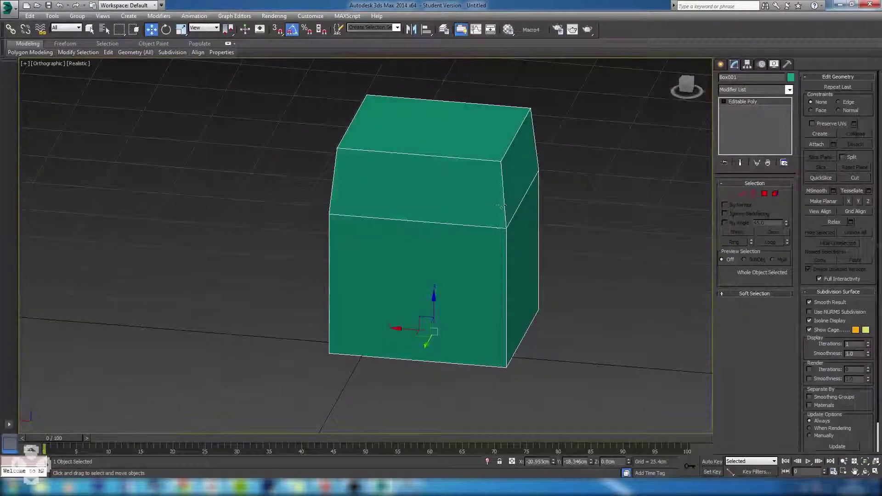
pyautogui.scroll(-4, 497, 211)
pyautogui.keyDown('alt'); pyautogui.moveTo(510, 262); pyautogui.dragTo(524, 309, button='middle'); pyautogui.keyUp('alt')
pyautogui.moveTo(472, 290); pyautogui.dragTo(482, 272, button='middle')
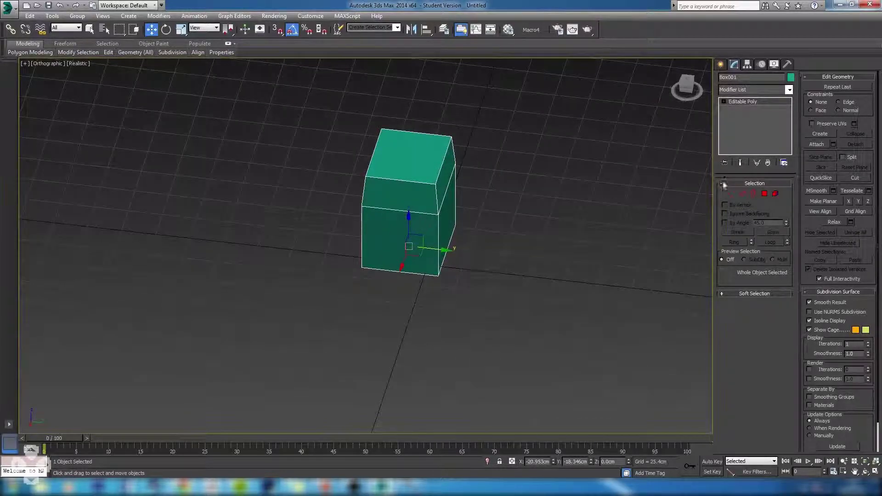
pyautogui.keyDown('alt'); pyautogui.moveTo(516, 136); pyautogui.dragTo(449, 263, button='middle'); pyautogui.keyUp('alt')
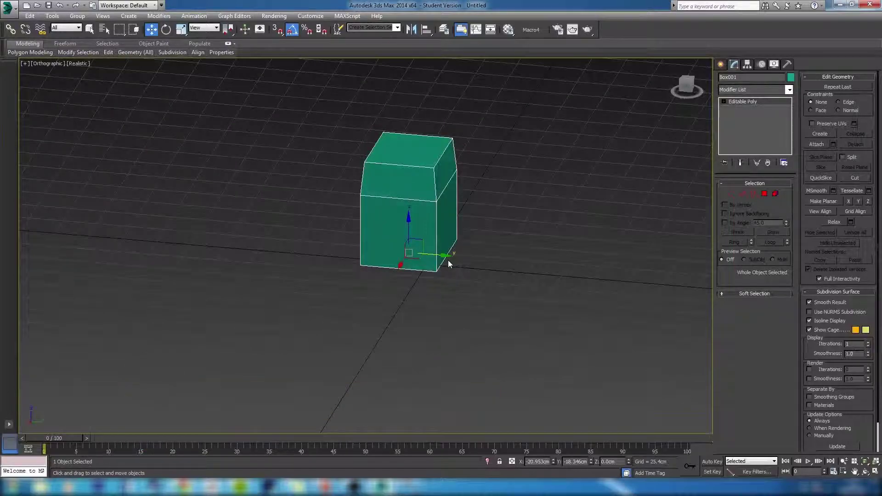